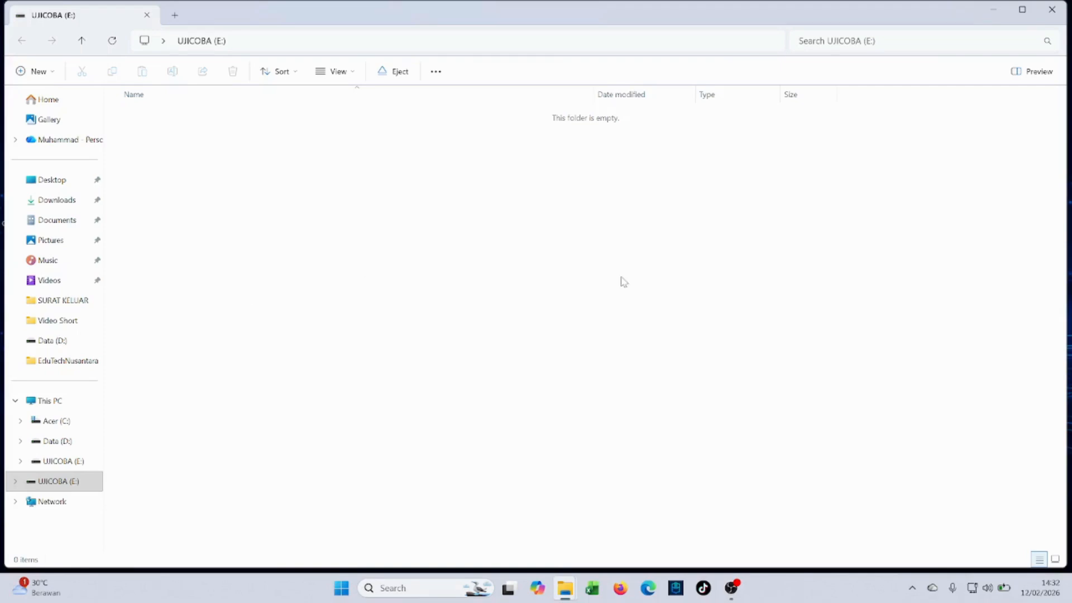
# Step: Check the contents of the UJICOBA (E:) flash drive in File Explorer and close the window
pyautogui.click(57, 462)
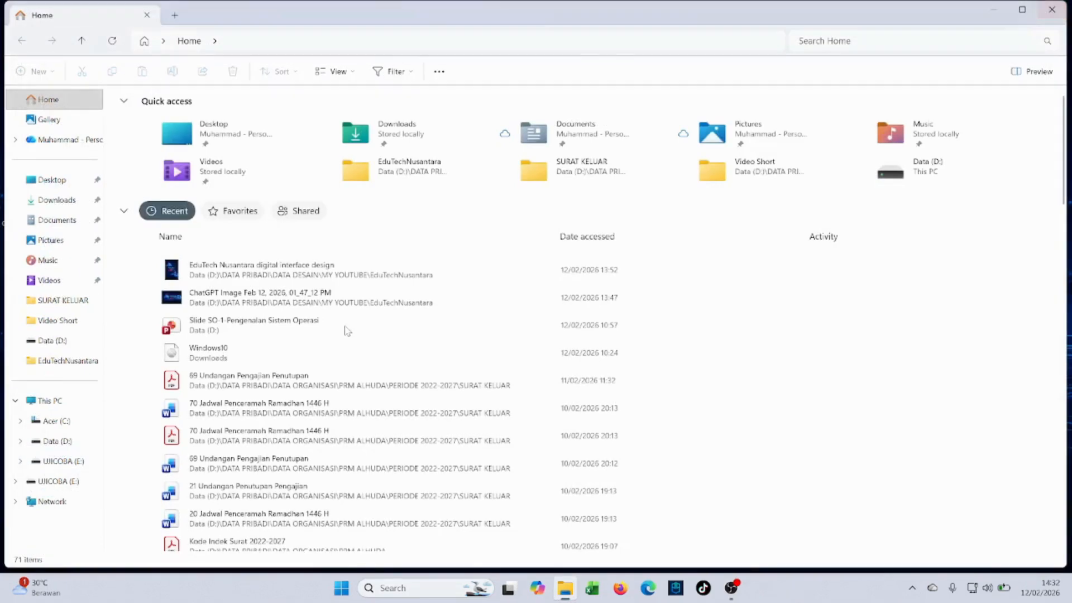
pyautogui.click(1055, 8)
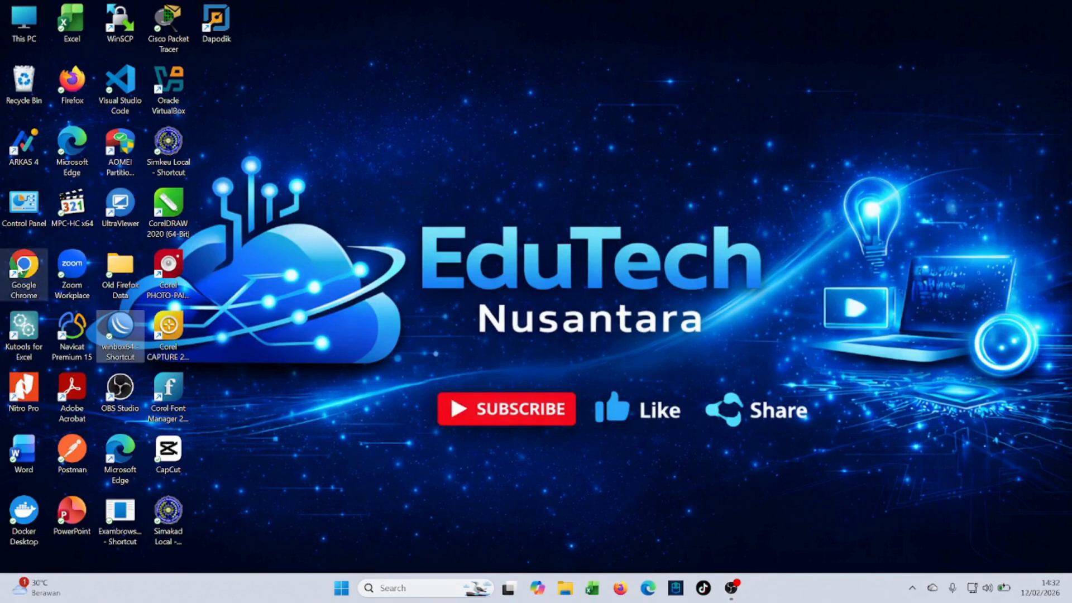
# Step: Open Google Chrome with the umsu.ac.id profile and search for "download windows 10 iso"
pyautogui.doubleClick(21, 267)
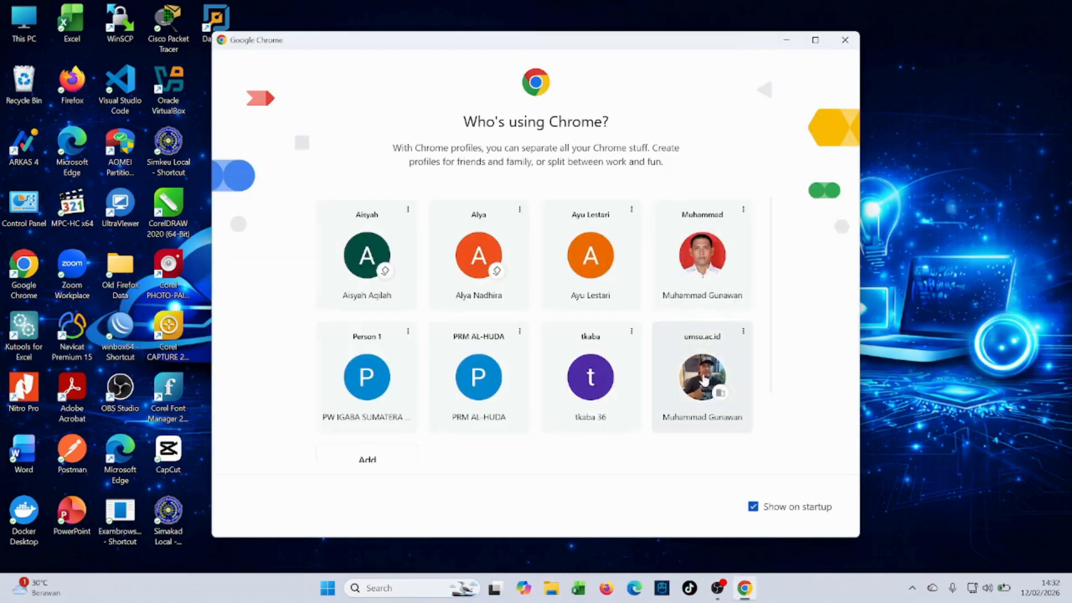
pyautogui.click(704, 380)
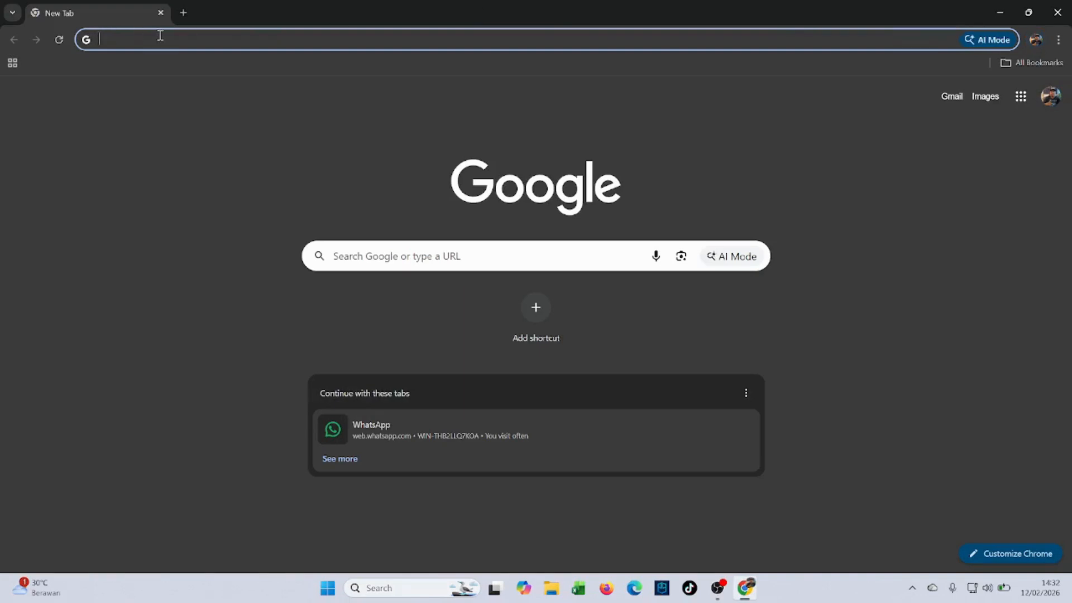
pyautogui.write('dow')
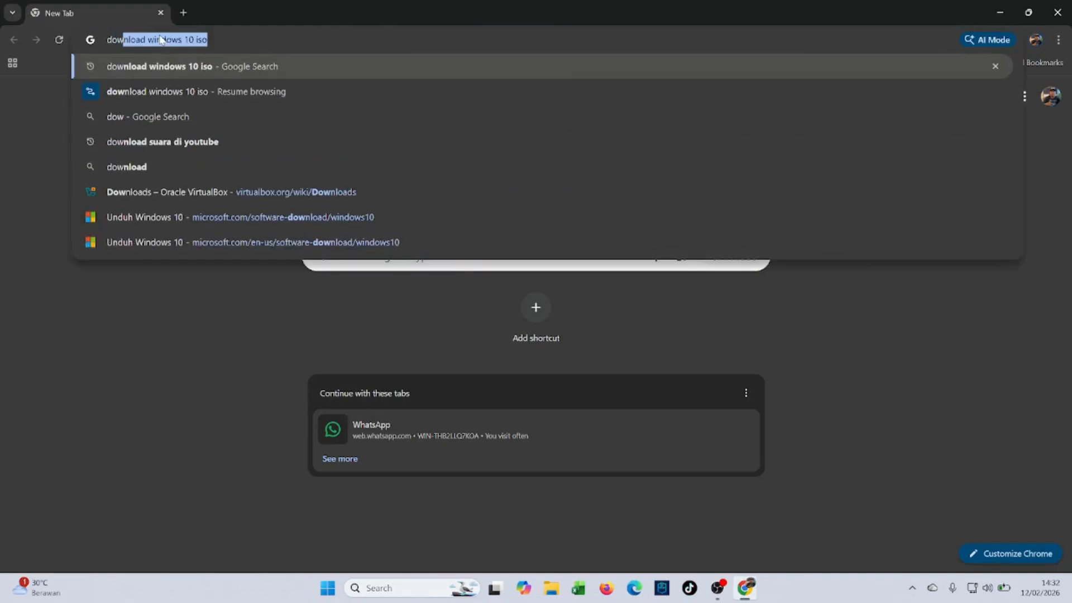
pyautogui.press('Return')
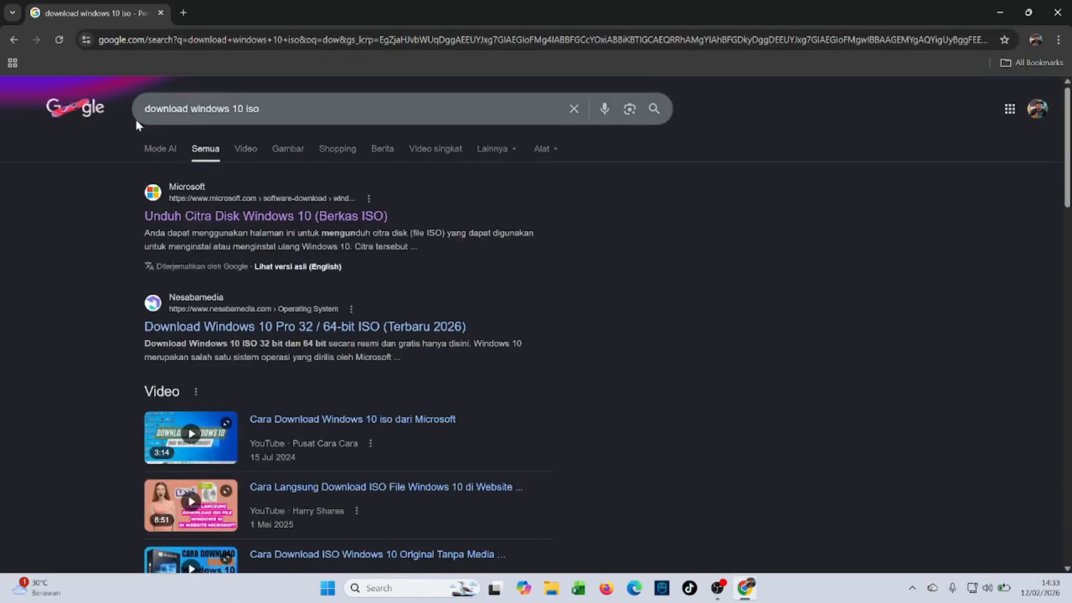
# Step: Open Microsoft's Windows 10 download page from the search results and download the media creation tool
pyautogui.click(262, 219)
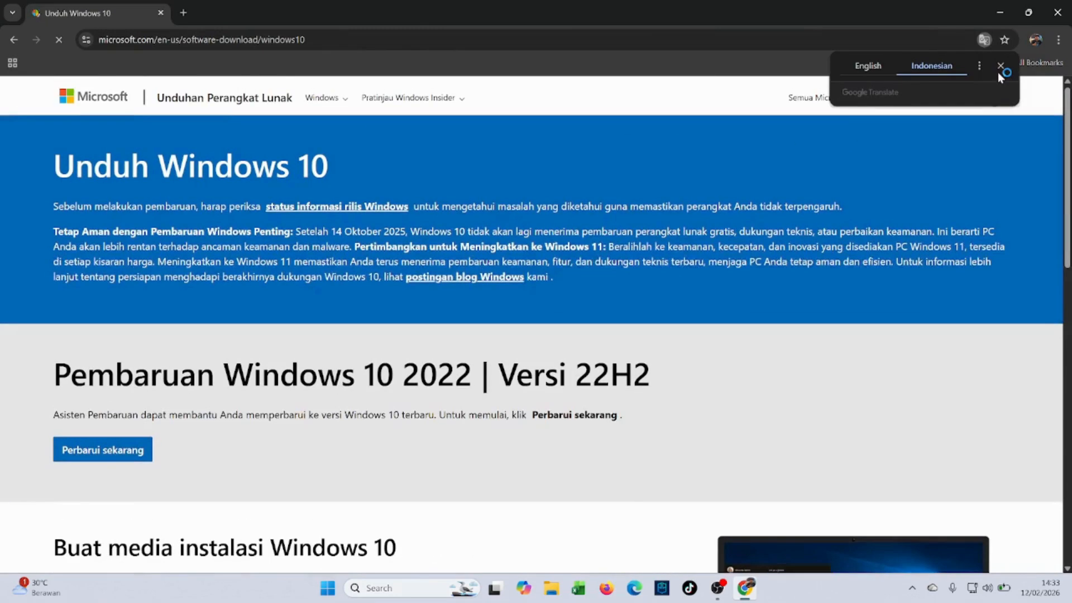
pyautogui.click(1001, 66)
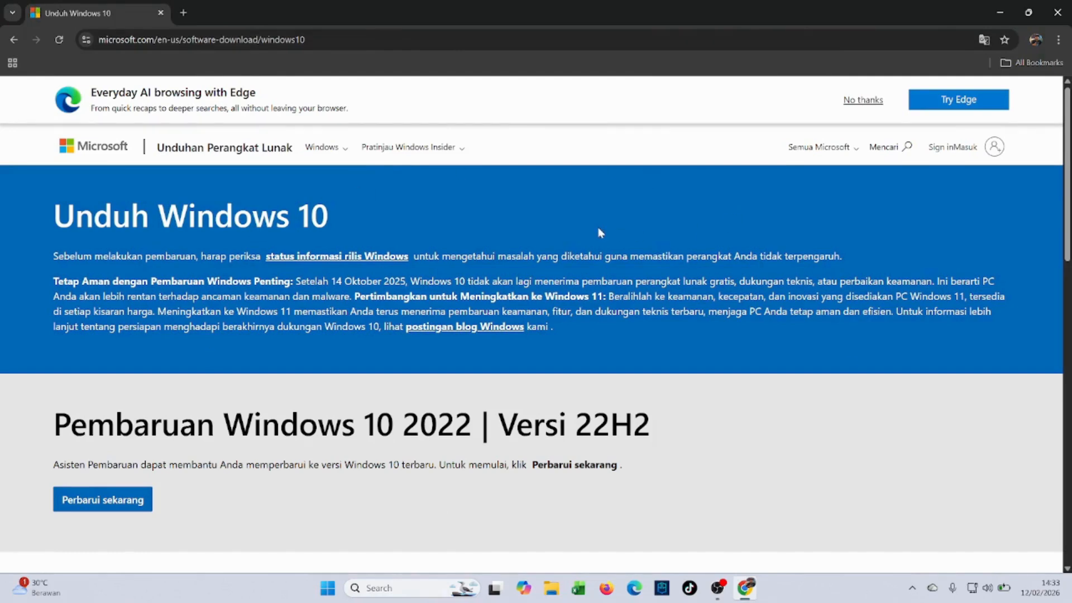
pyautogui.scroll(-8, 600, 233)
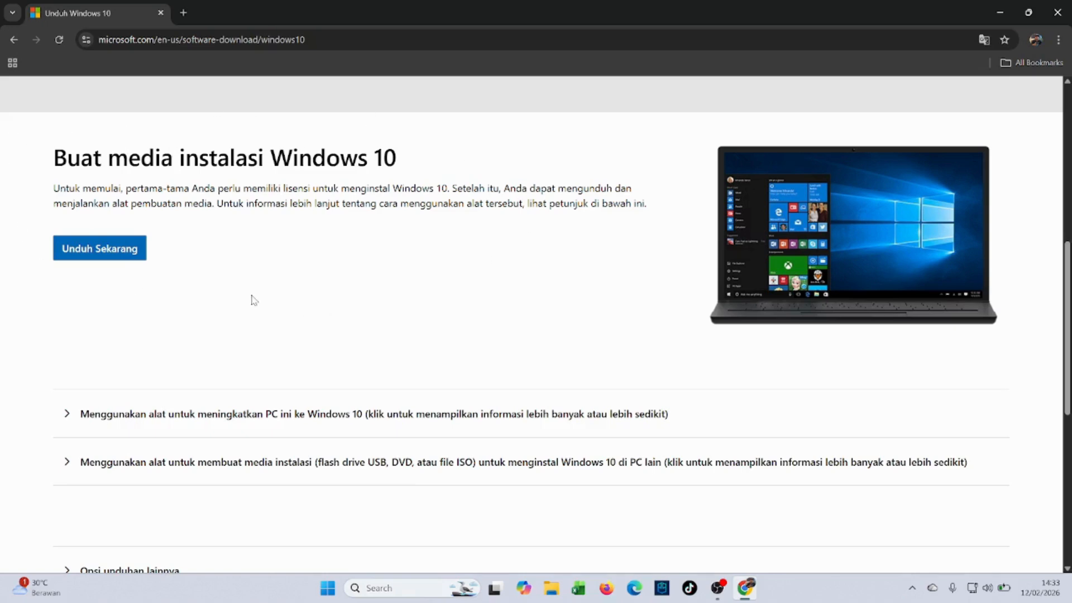
pyautogui.click(103, 250)
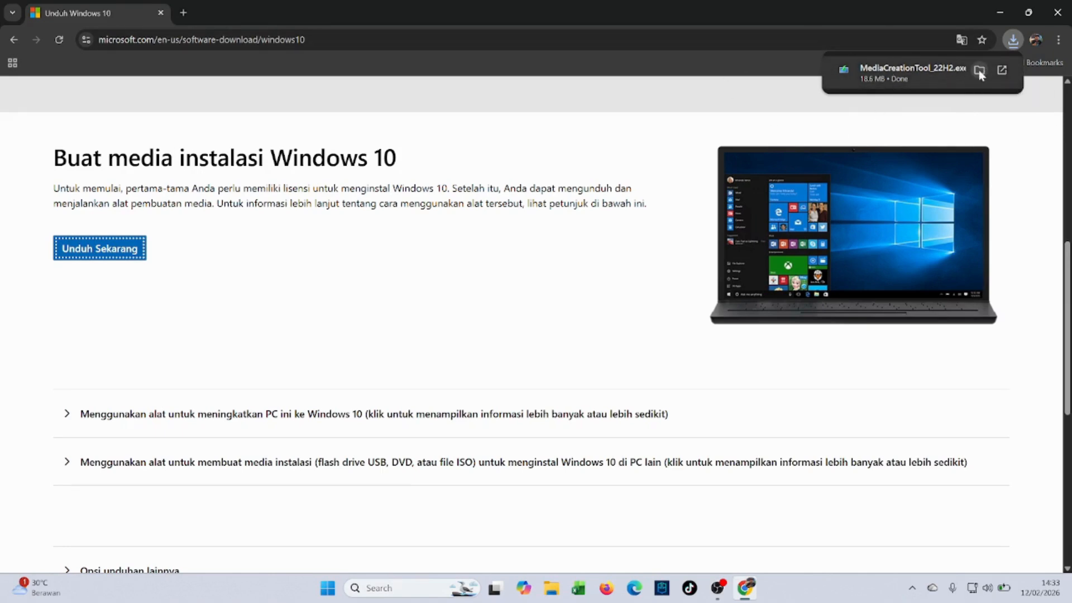
# Step: Run the downloaded MediaCreationTool_22H2.exe and accept its license terms
pyautogui.click(902, 73)
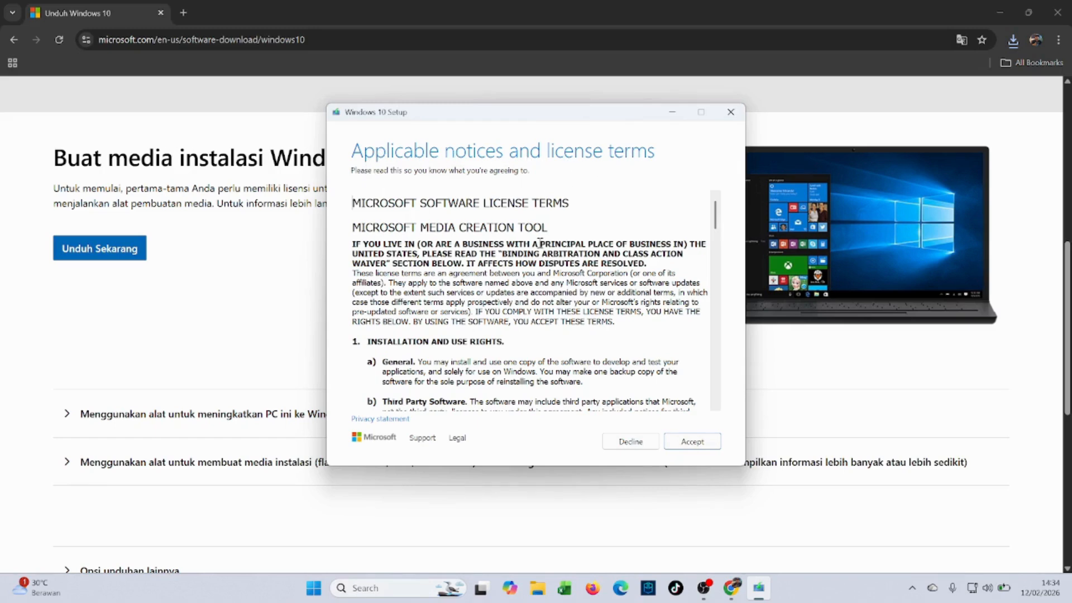
pyautogui.scroll(-10, 540, 243)
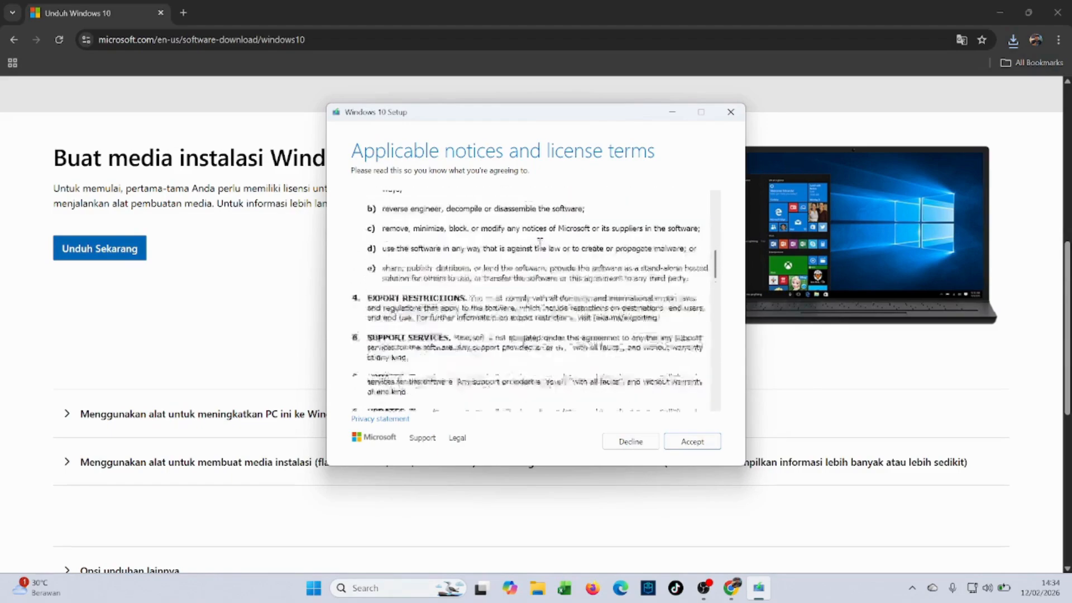
pyautogui.scroll(-10, 540, 243)
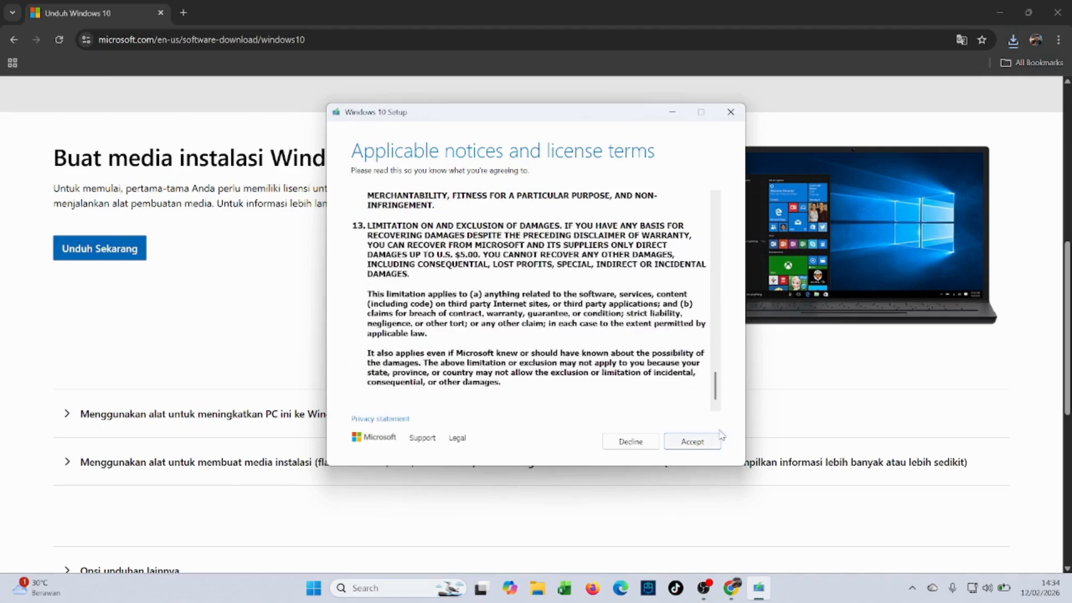
pyautogui.click(695, 445)
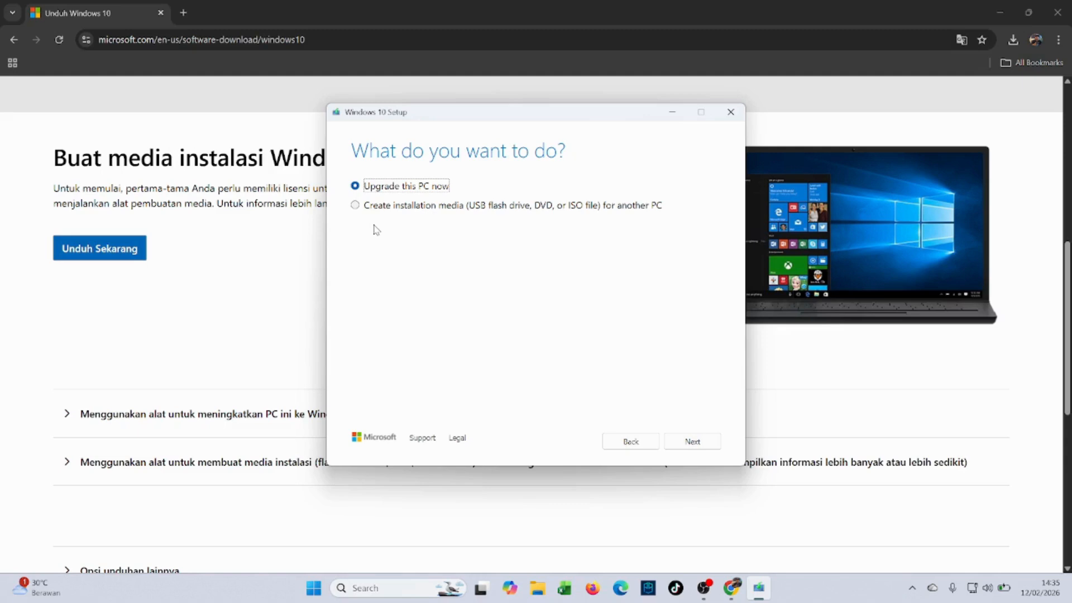
# Step: Choose to create installation media for another PC, using English (United States), Windows 10 and 64-bit (x64) with the recommended options turned off
pyautogui.click(355, 205)
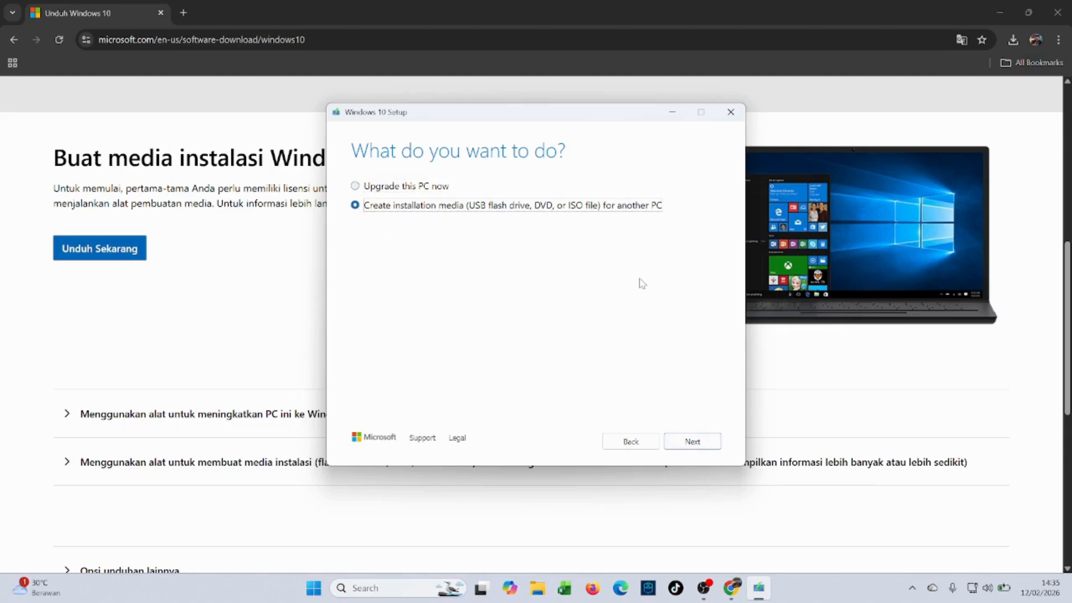
pyautogui.click(692, 442)
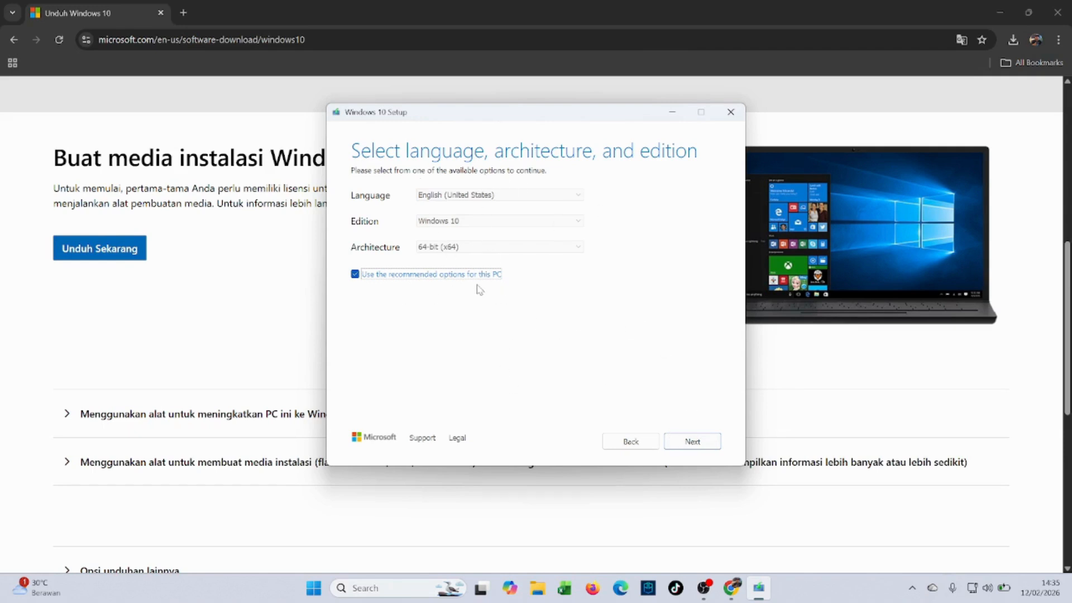
pyautogui.click(356, 275)
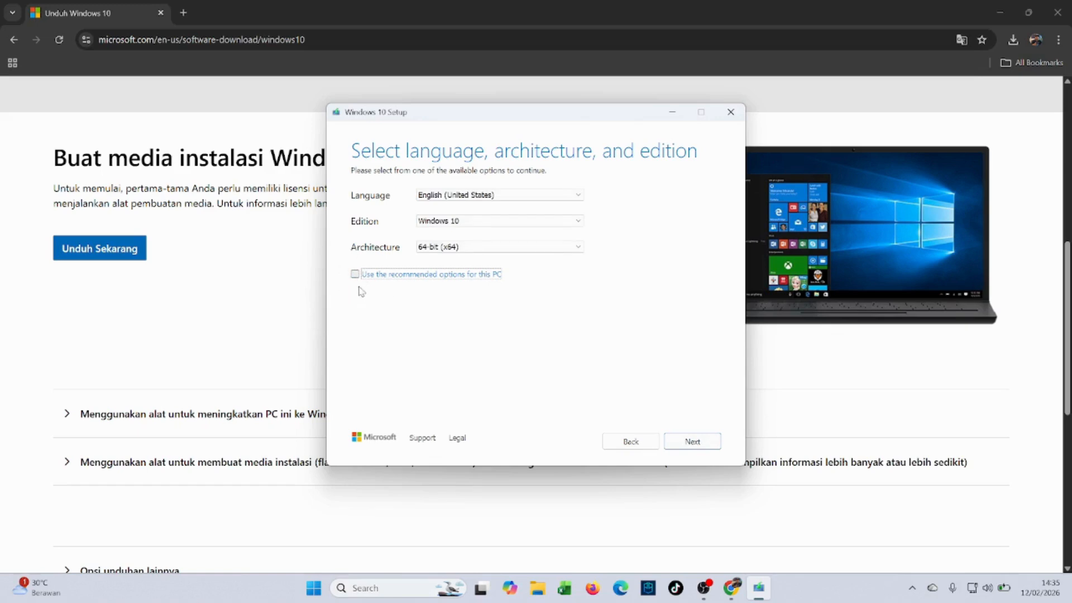
pyautogui.click(504, 196)
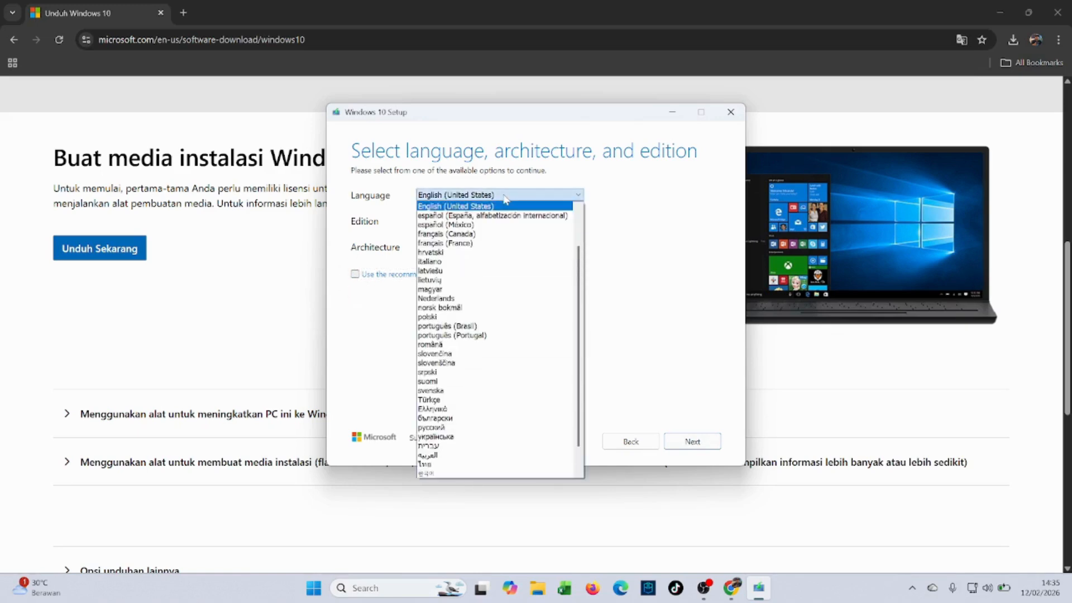
pyautogui.click(505, 197)
pyautogui.click(507, 222)
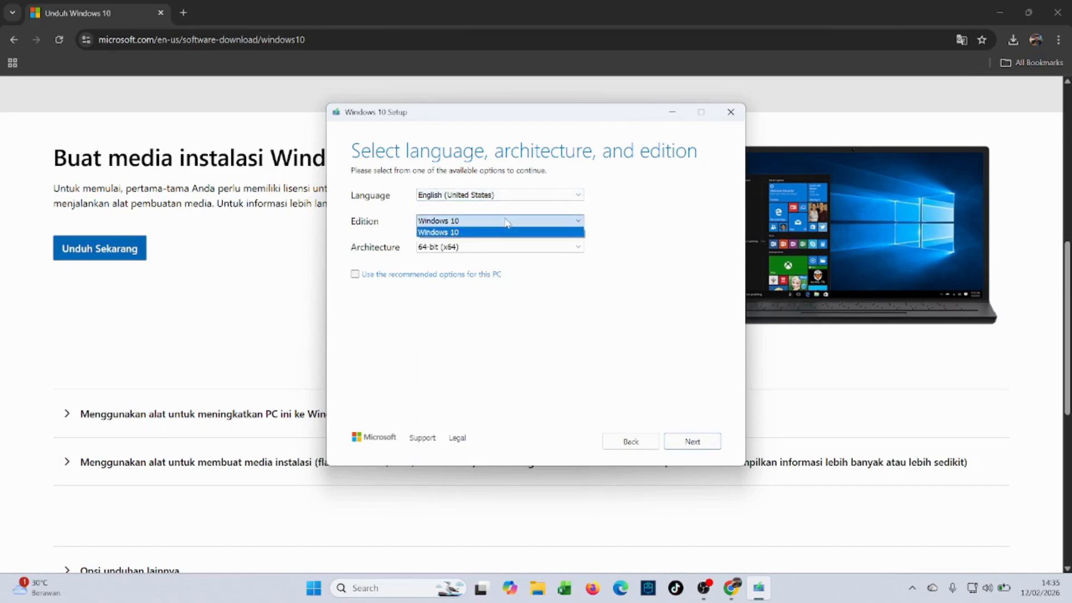
pyautogui.click(507, 222)
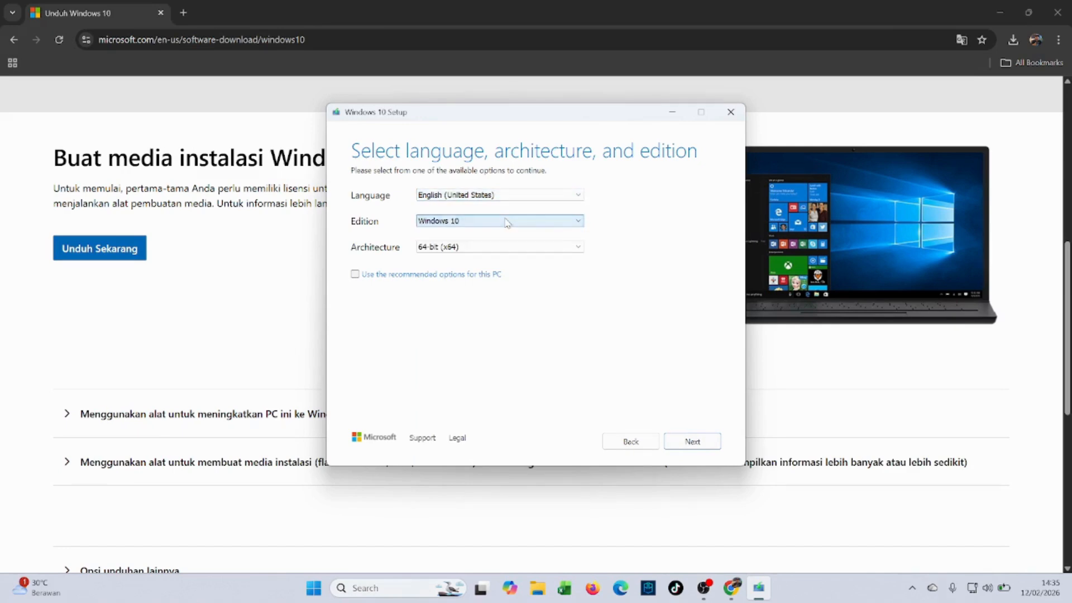
pyautogui.click(531, 250)
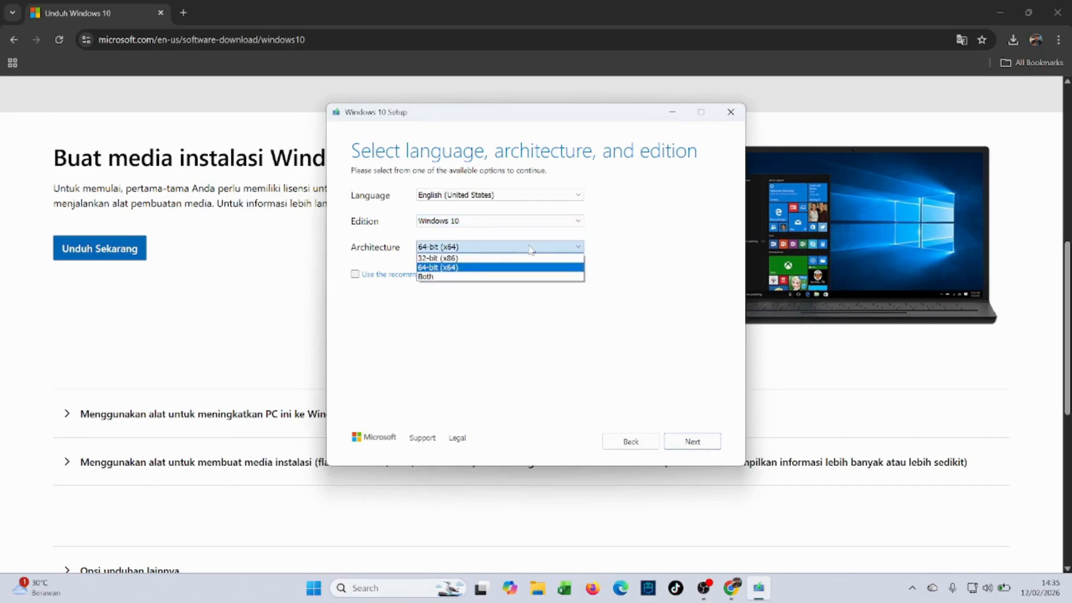
pyautogui.click(498, 267)
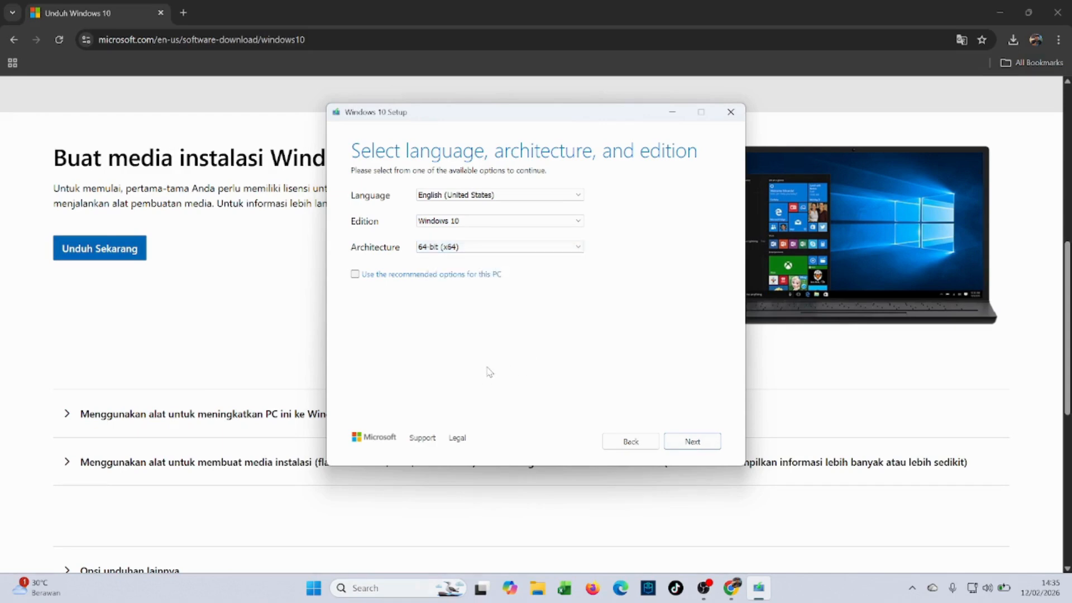
pyautogui.click(693, 441)
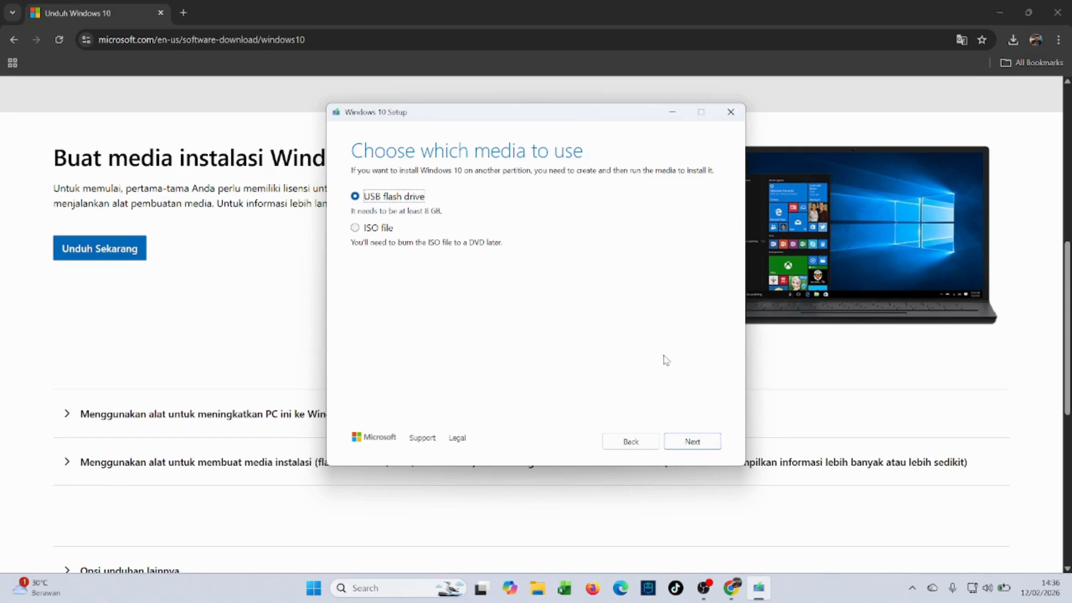
# Step: Create the installation media on the USB flash drive E: (UJICOBA) and finish the Windows 10 setup tool
pyautogui.click(697, 442)
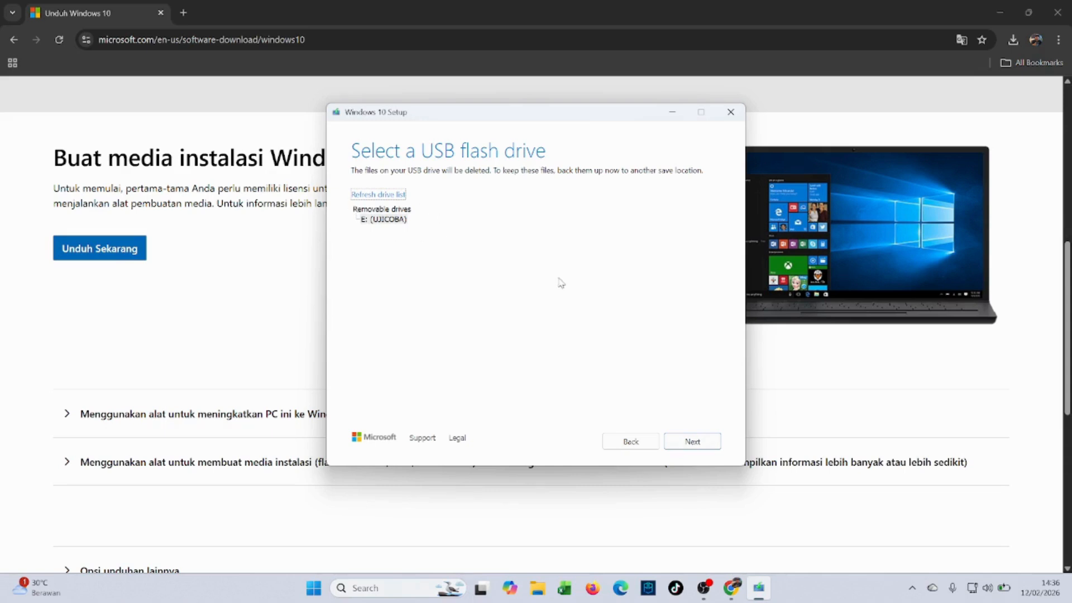
pyautogui.click(692, 441)
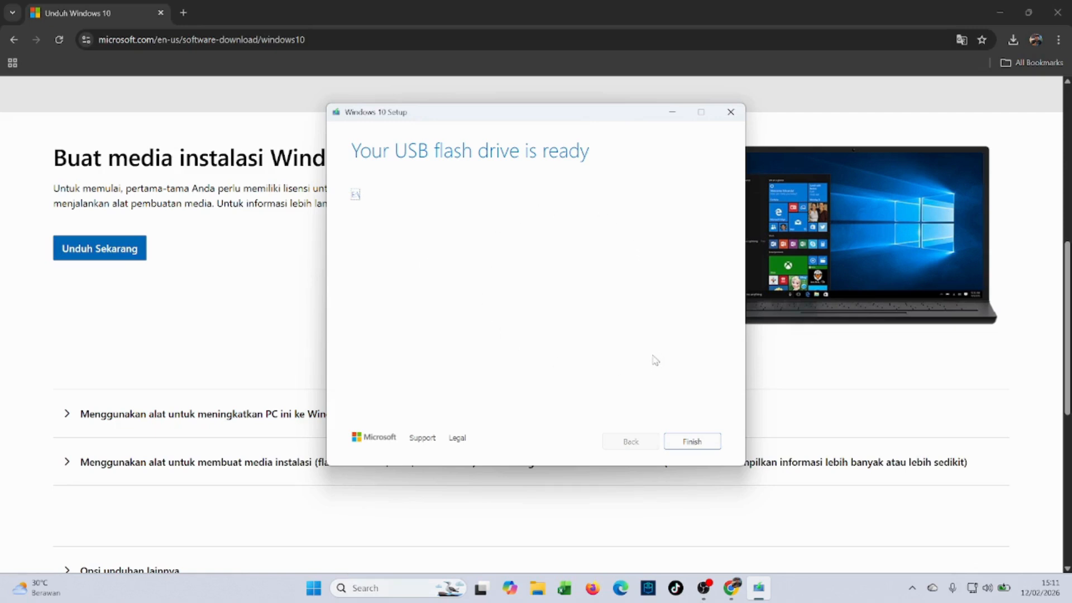
pyautogui.click(706, 445)
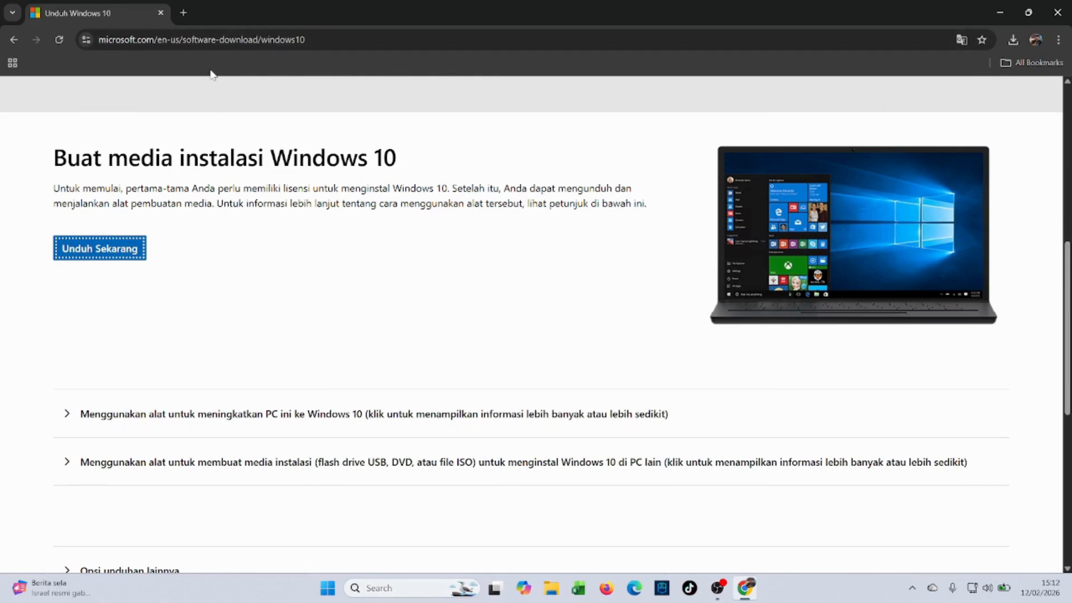
pyautogui.scroll(8, 212, 90)
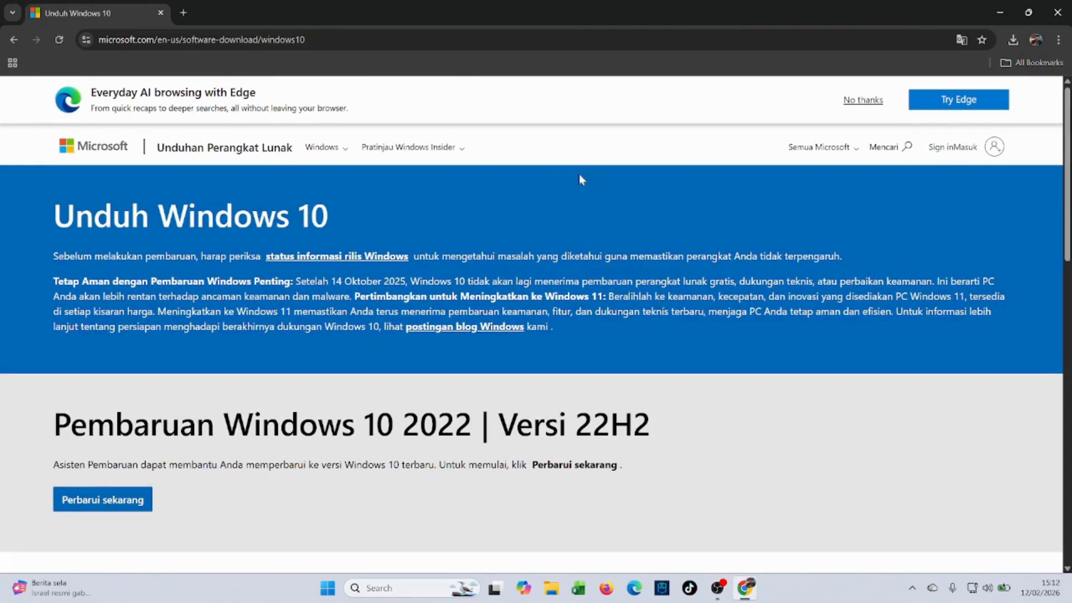
pyautogui.scroll(-6, 579, 179)
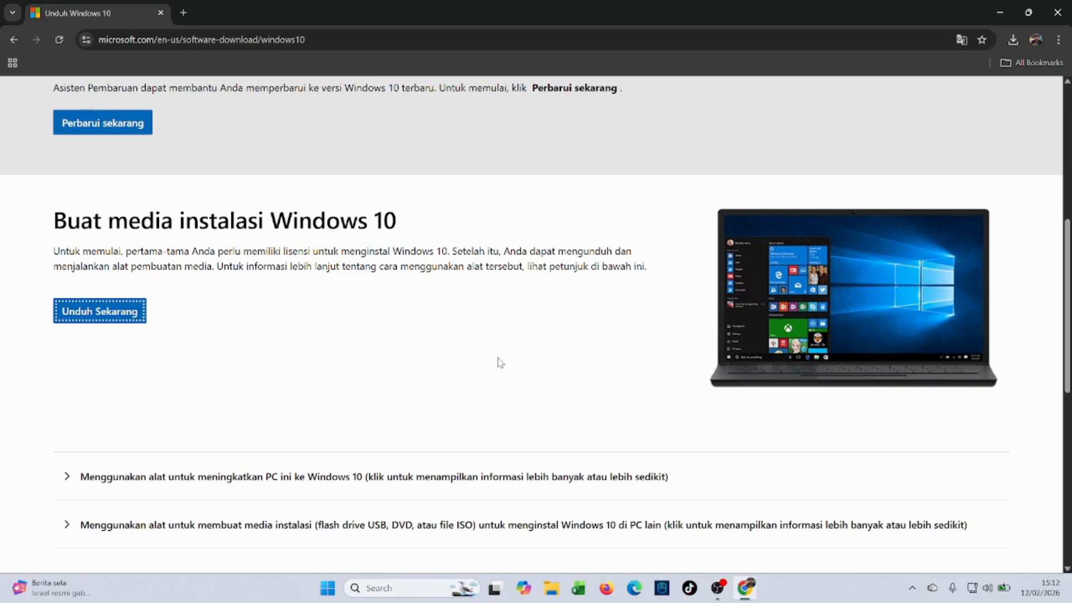
# Step: Switch to File Explorer, examine the installation files on the ESD-USB (E:) drive, including the support folder and setup, and close the window
pyautogui.click(551, 591)
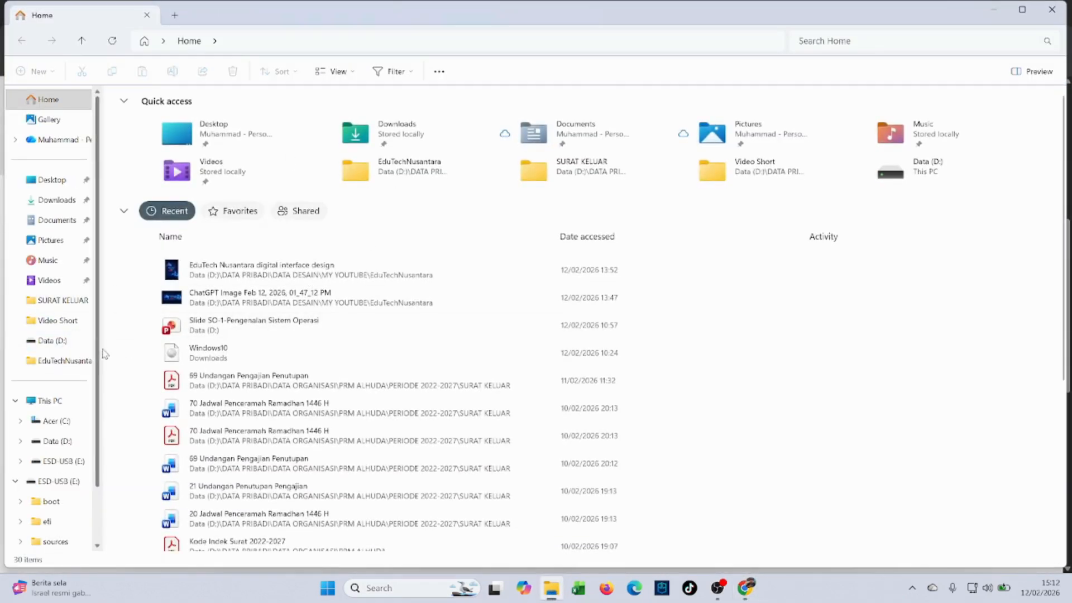
pyautogui.click(49, 461)
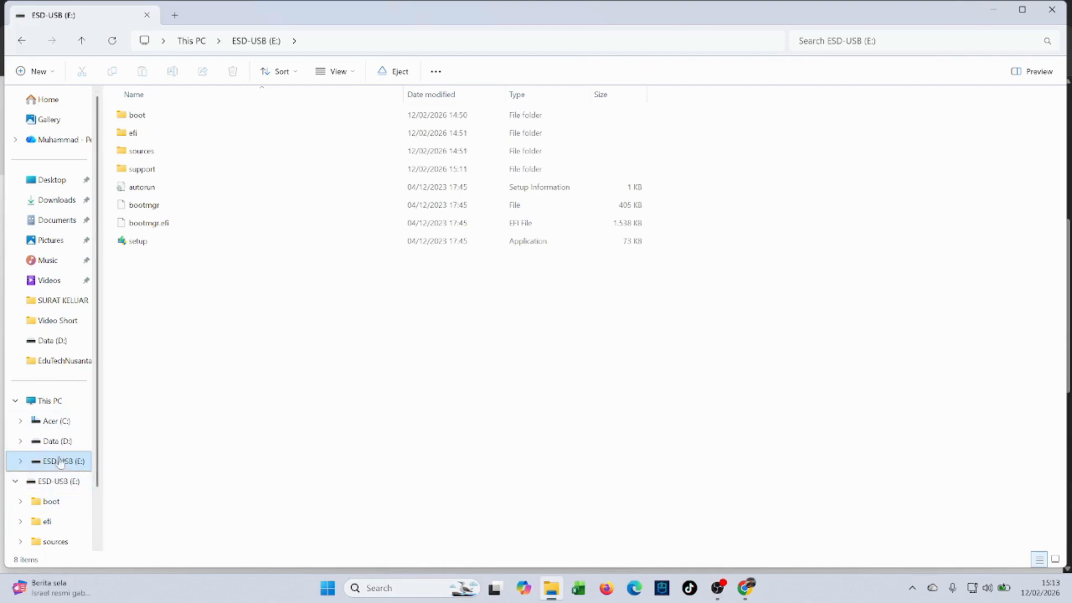
pyautogui.click(163, 170)
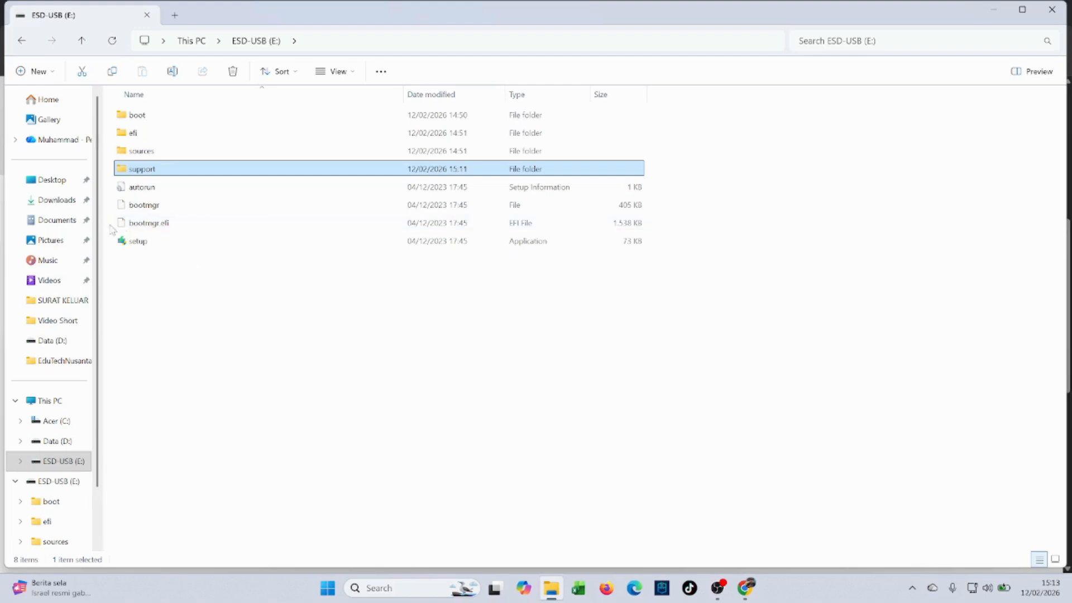
pyautogui.click(138, 244)
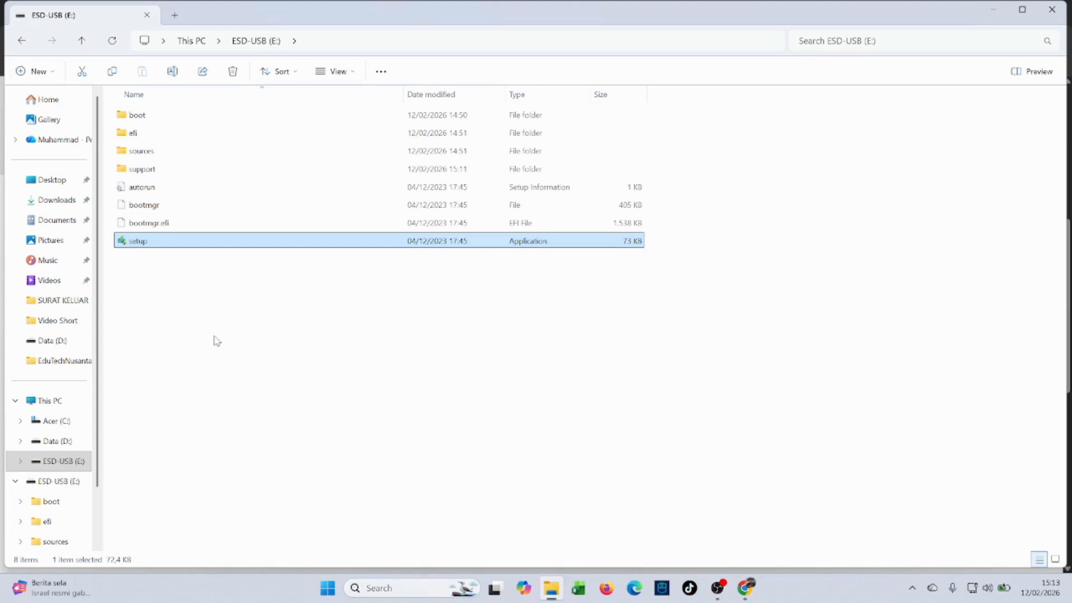
pyautogui.click(1054, 9)
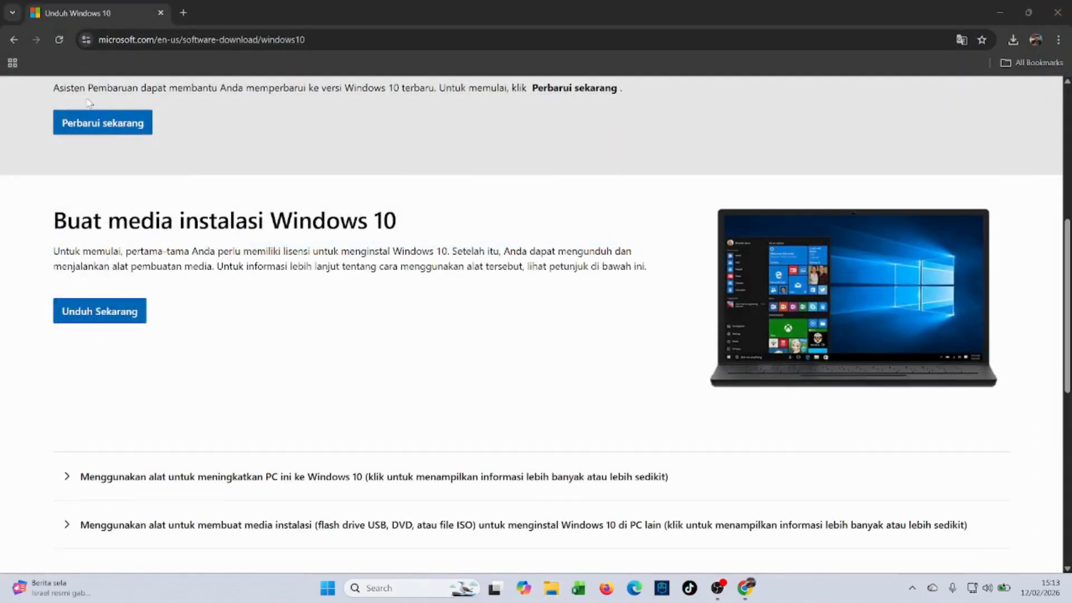
# Step: Search the web for "rufus download" in a new tab and open the official Rufus site
pyautogui.click(184, 13)
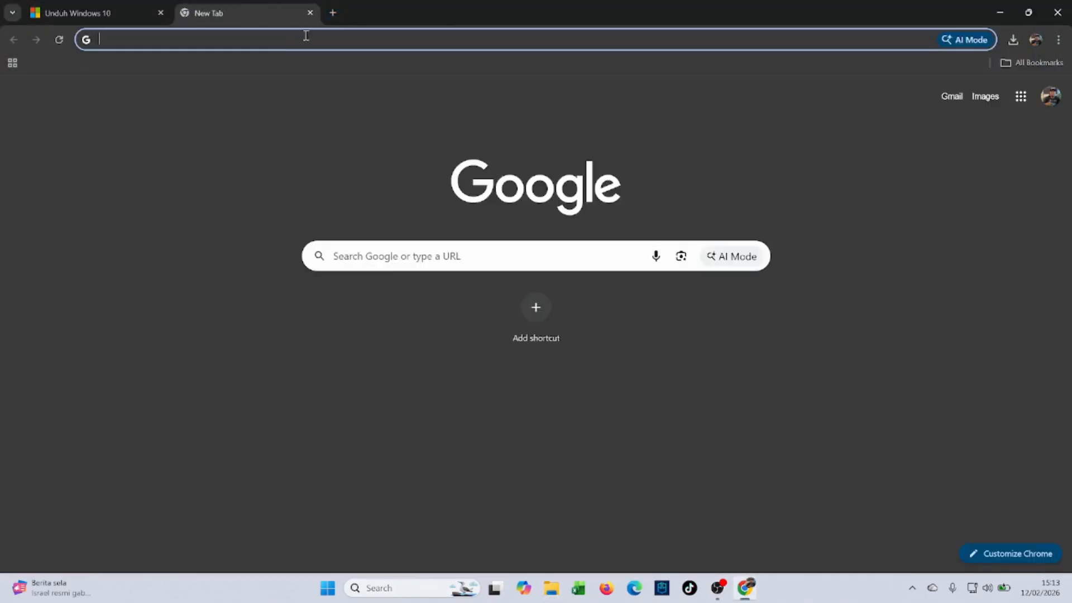
pyautogui.write('rufus download')
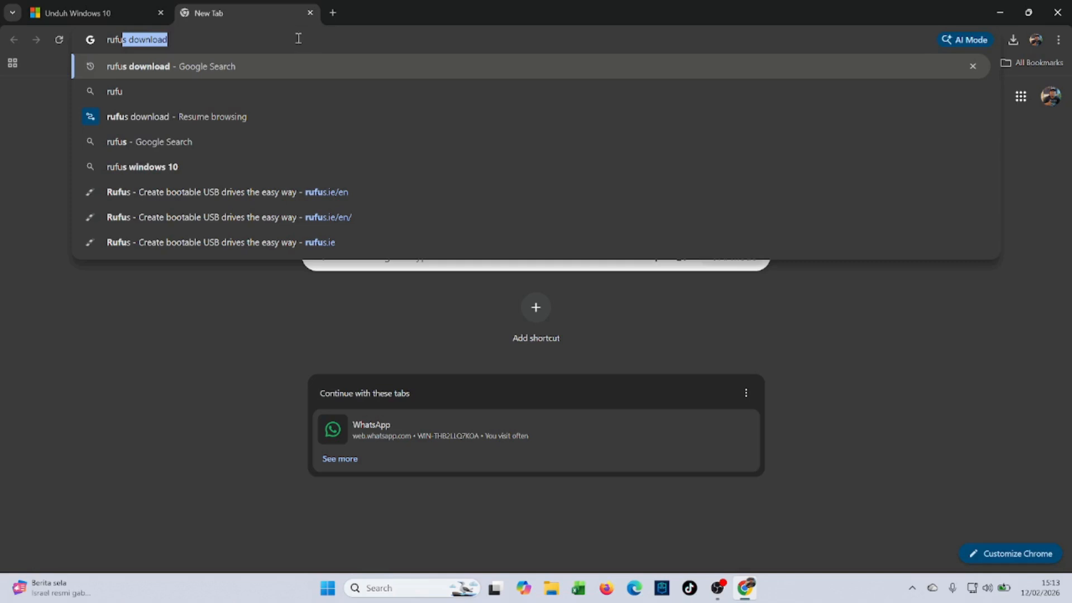
pyautogui.press('Return')
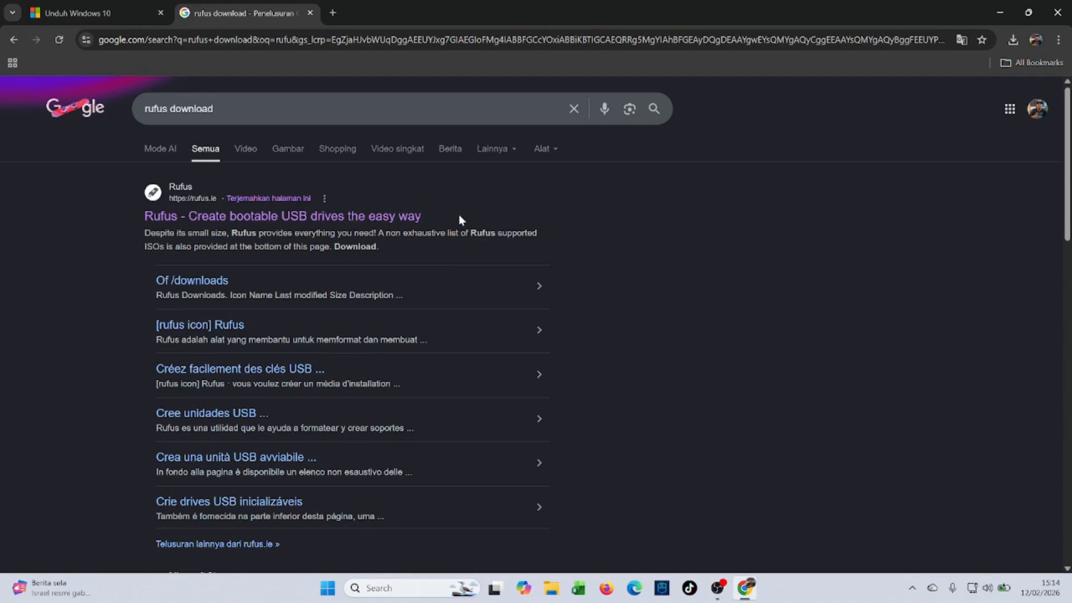
pyautogui.click(260, 218)
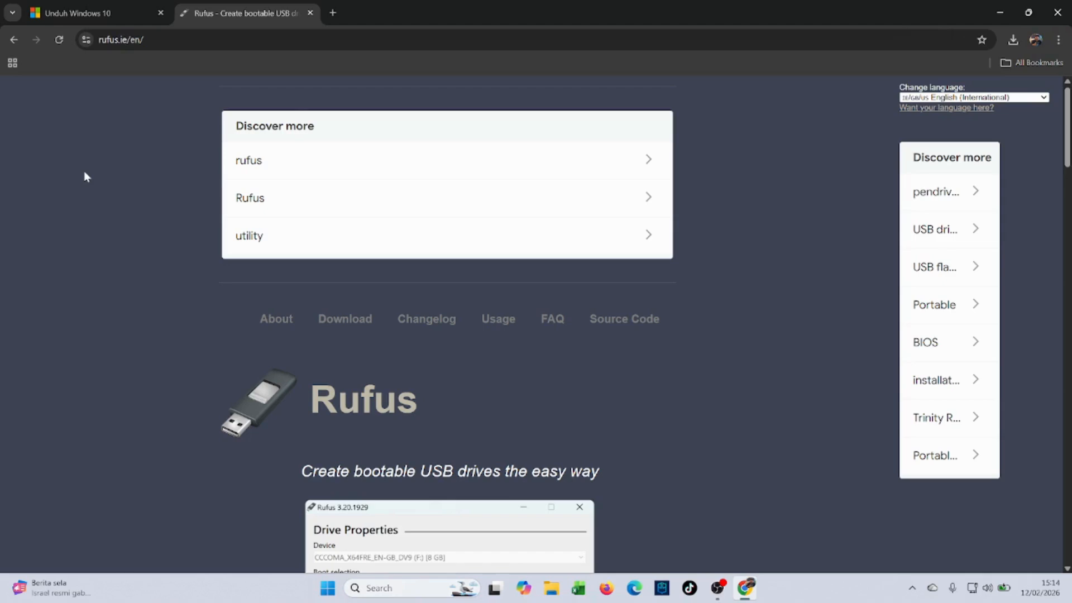
# Step: Download the standard Windows x64 release rufus-4.12.exe from the latest releases and run it
pyautogui.scroll(-6, 103, 218)
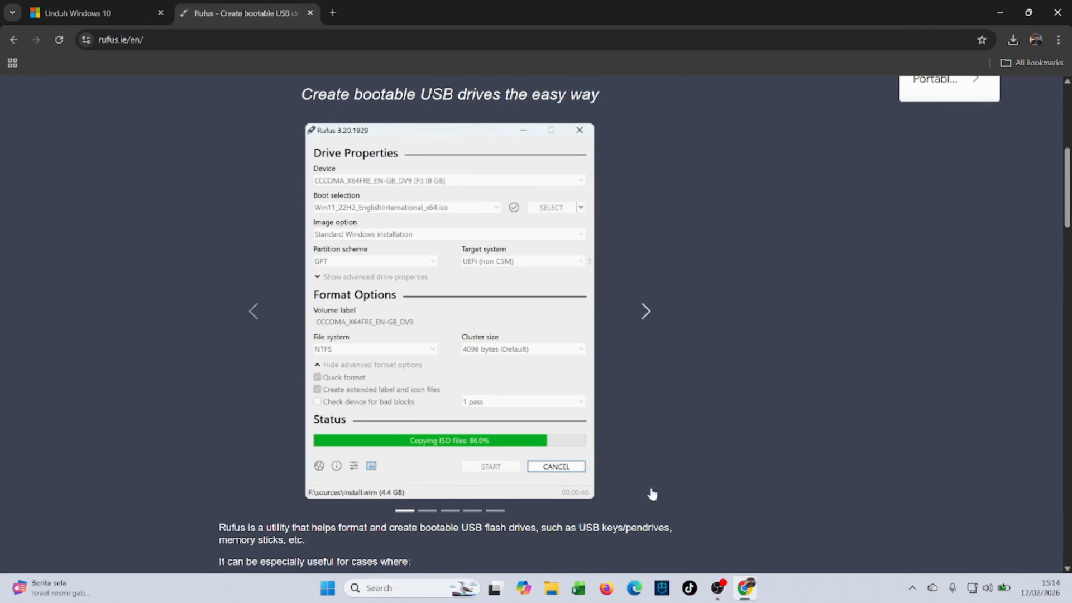
pyautogui.scroll(-4, 355, 258)
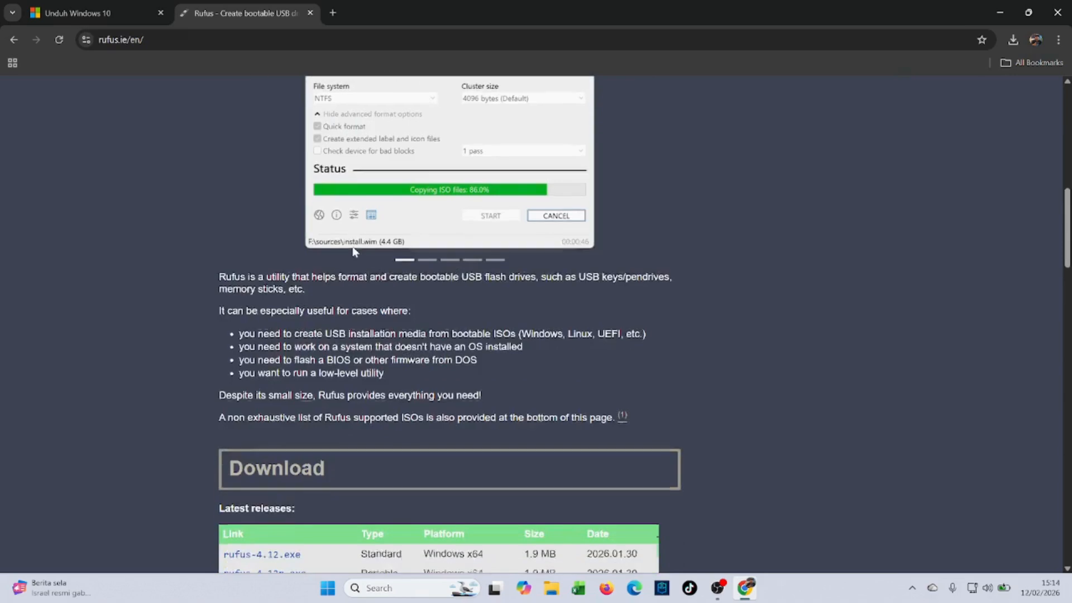
pyautogui.scroll(-4, 353, 251)
pyautogui.scroll(-2, 352, 251)
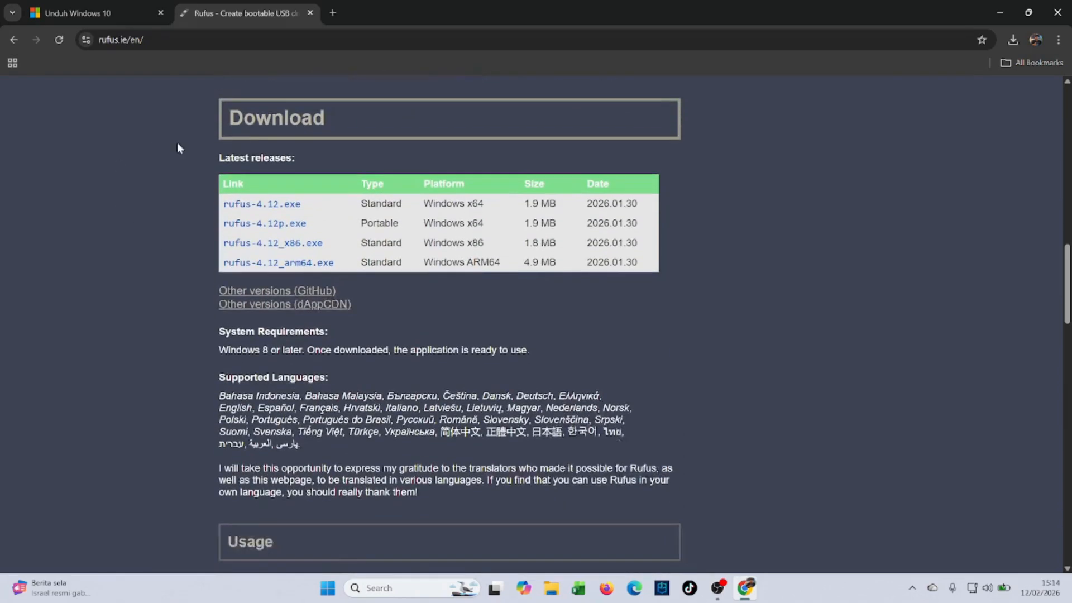
pyautogui.scroll(-1, 177, 148)
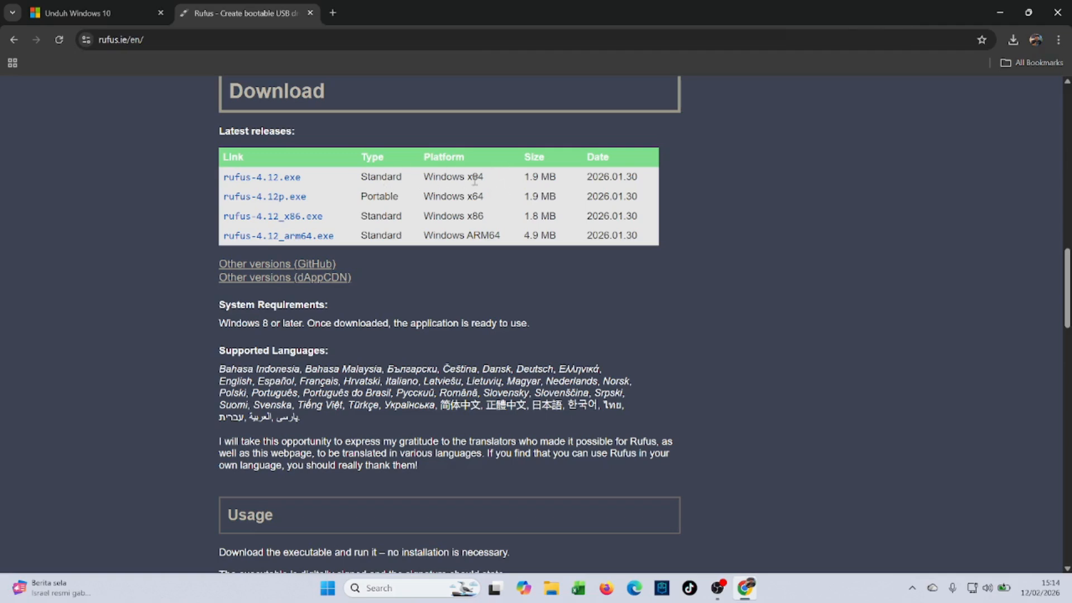
pyautogui.click(242, 180)
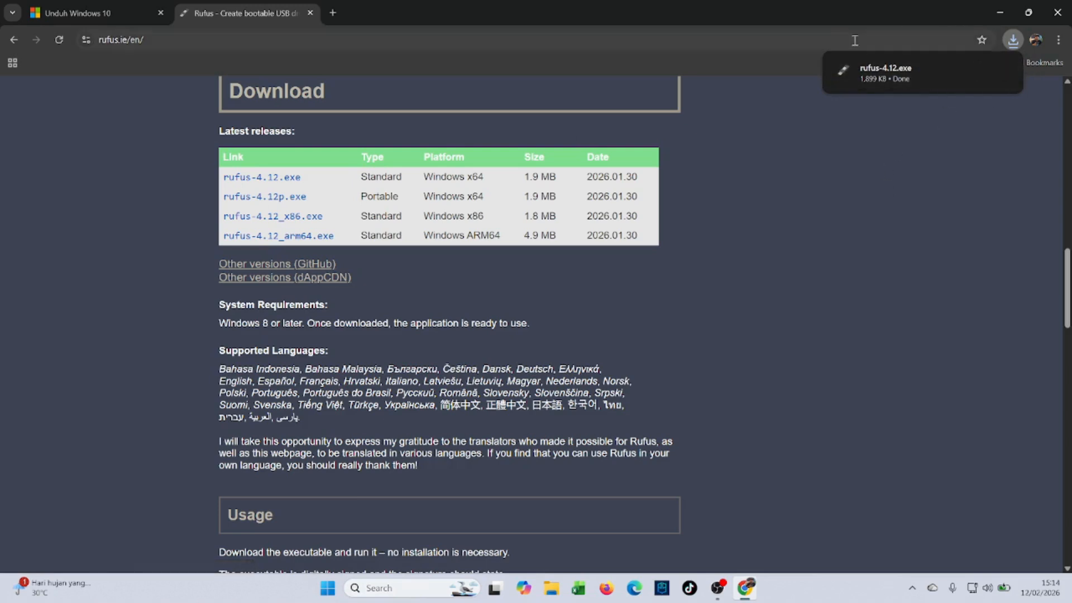
pyautogui.click(885, 73)
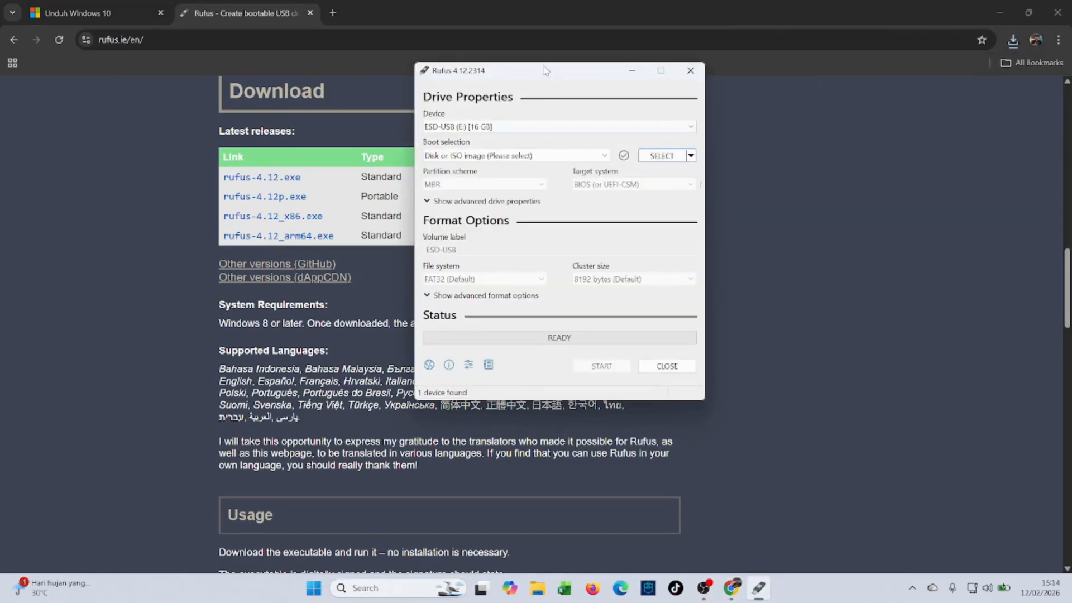
# Step: Choose ESD-USB (E:) as the Rufus device and load the Windows10 ISO from Downloads as the boot image
pyautogui.moveTo(545, 70); pyautogui.dragTo(424, 74)
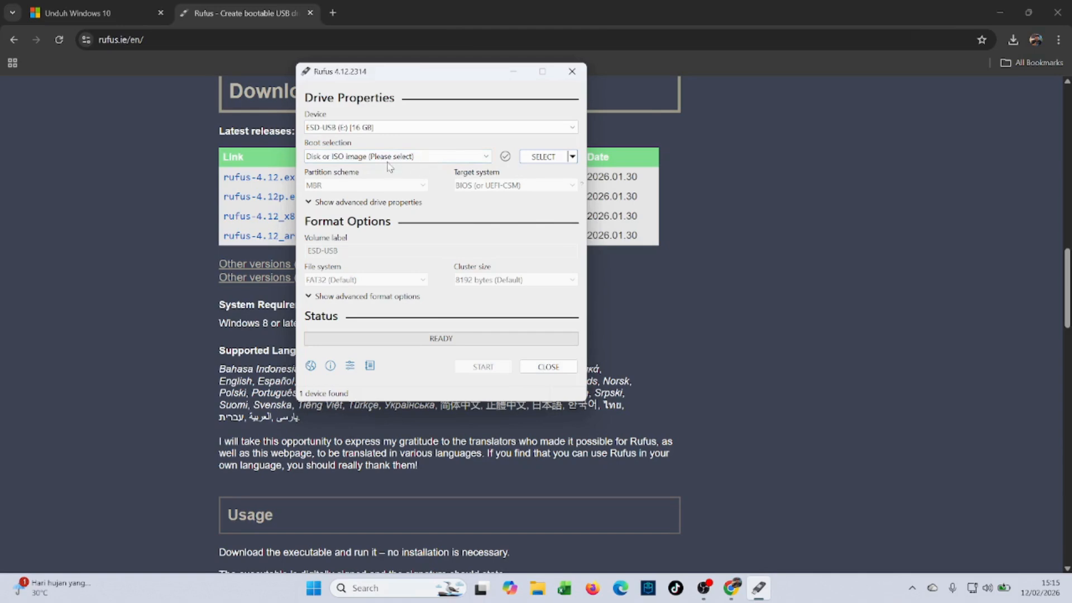
pyautogui.click(412, 128)
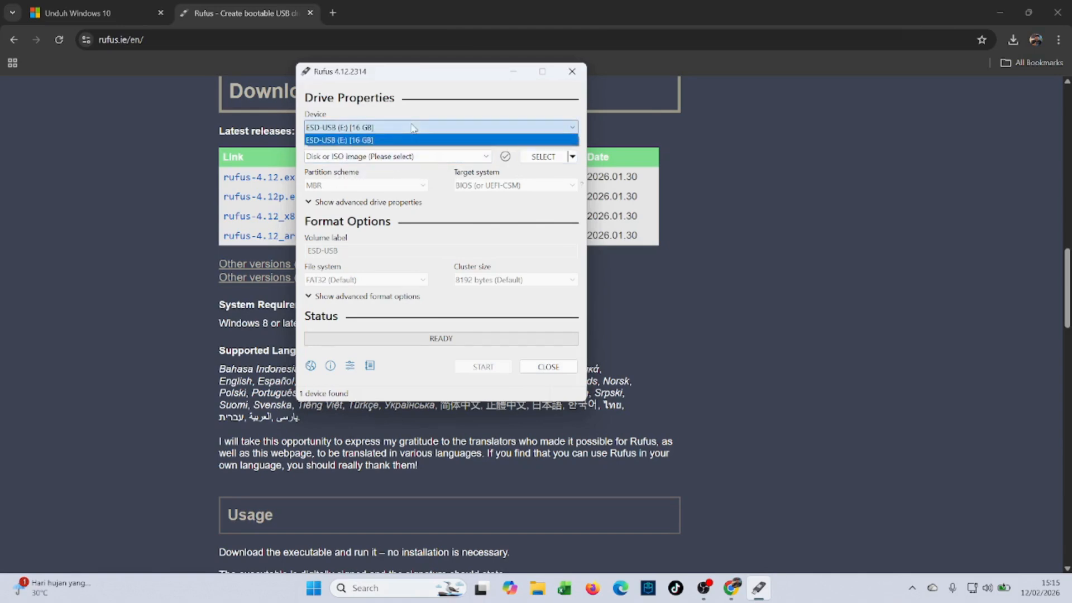
pyautogui.click(384, 142)
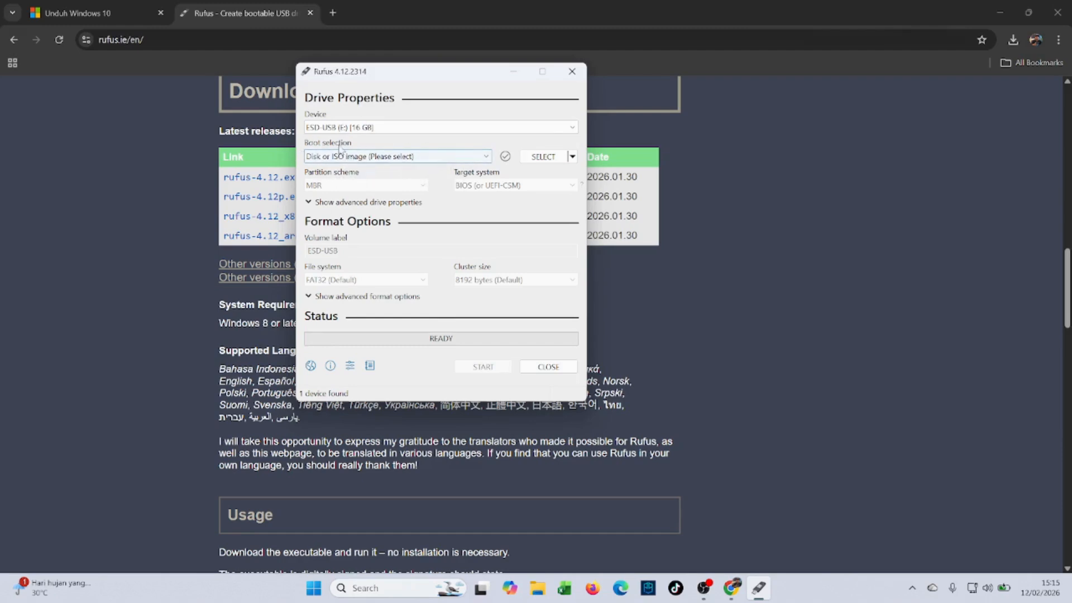
pyautogui.click(537, 157)
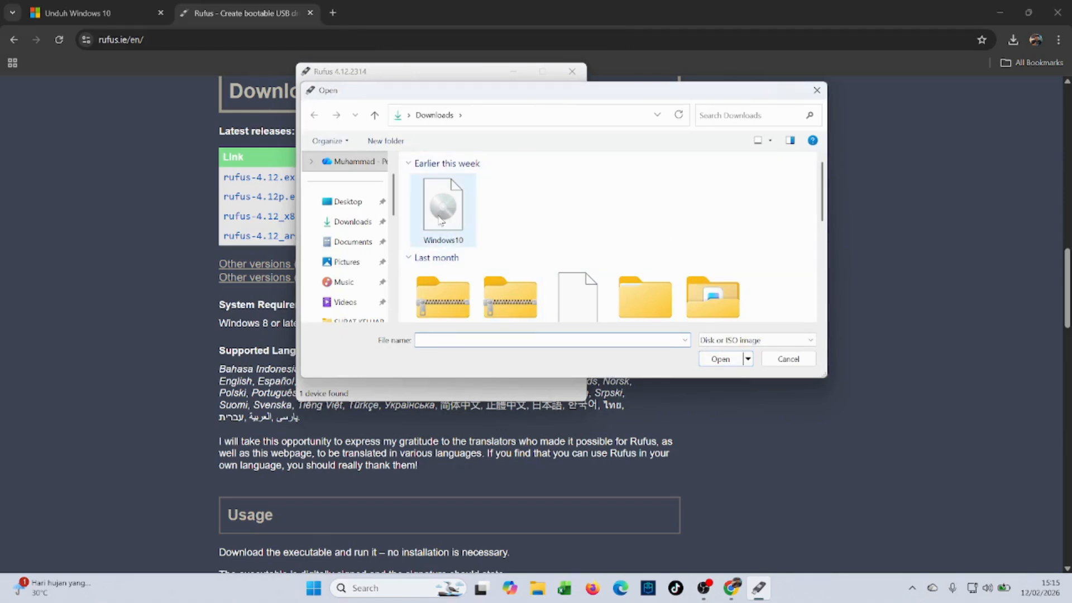
pyautogui.click(448, 210)
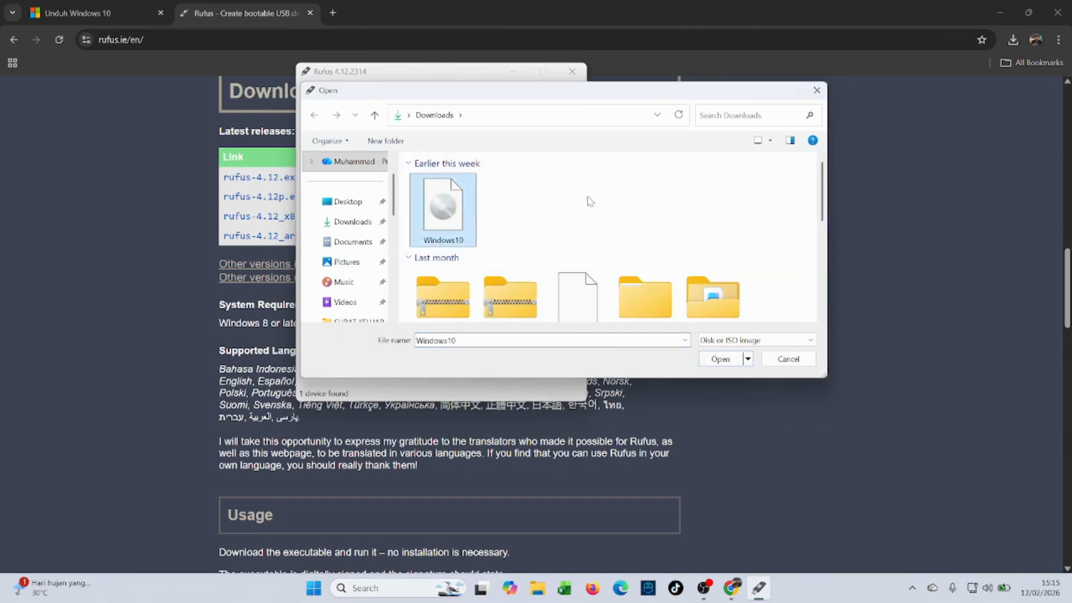
pyautogui.click(720, 360)
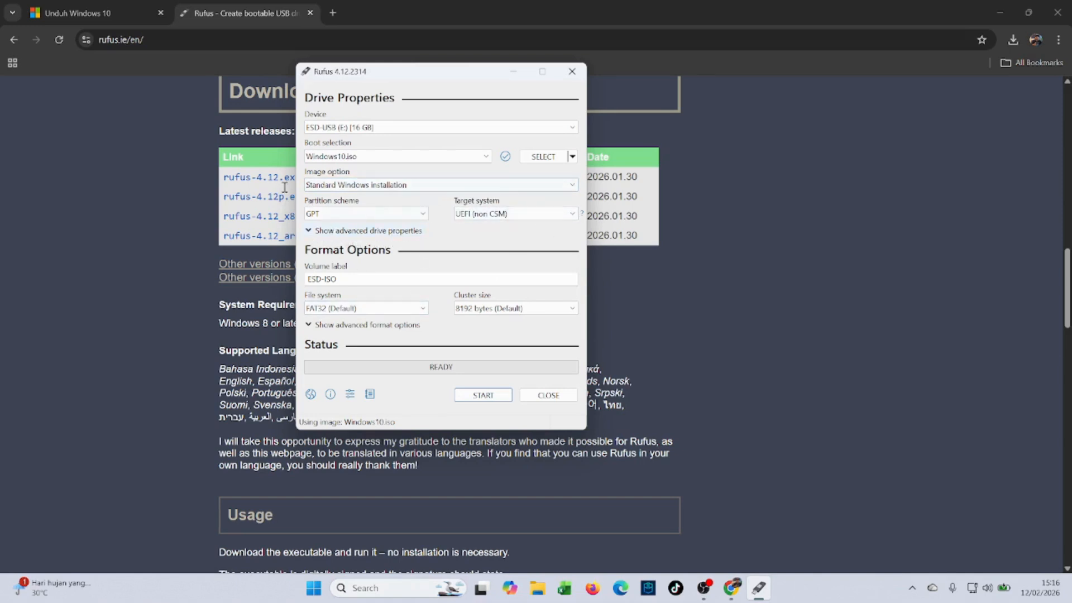
# Step: Set the volume label of the USB drive to WIN10-ISO
pyautogui.click(344, 280)
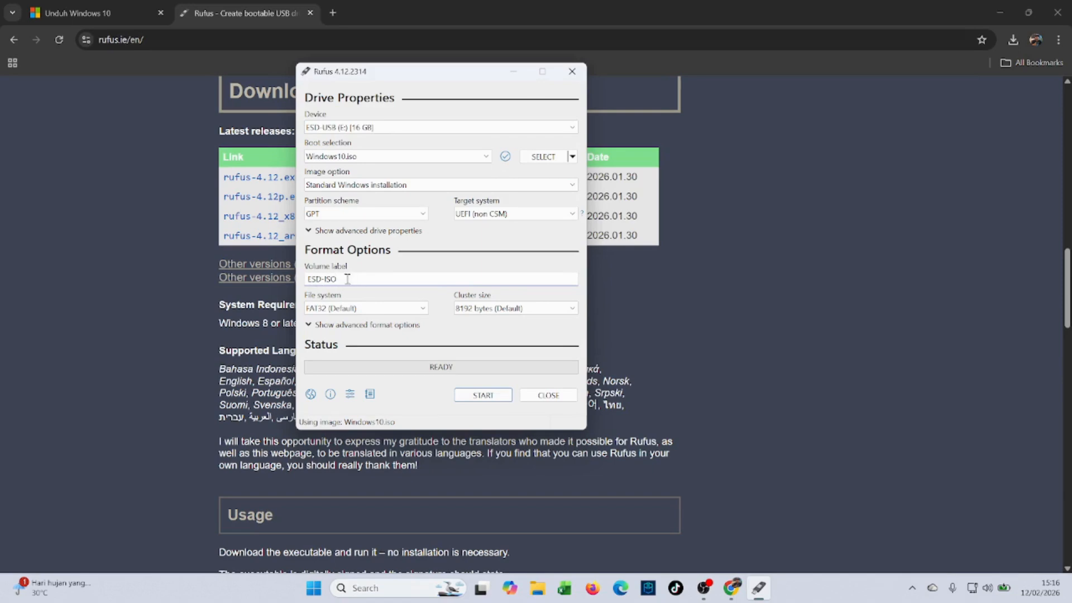
pyautogui.moveTo(325, 278); pyautogui.dragTo(282, 278)
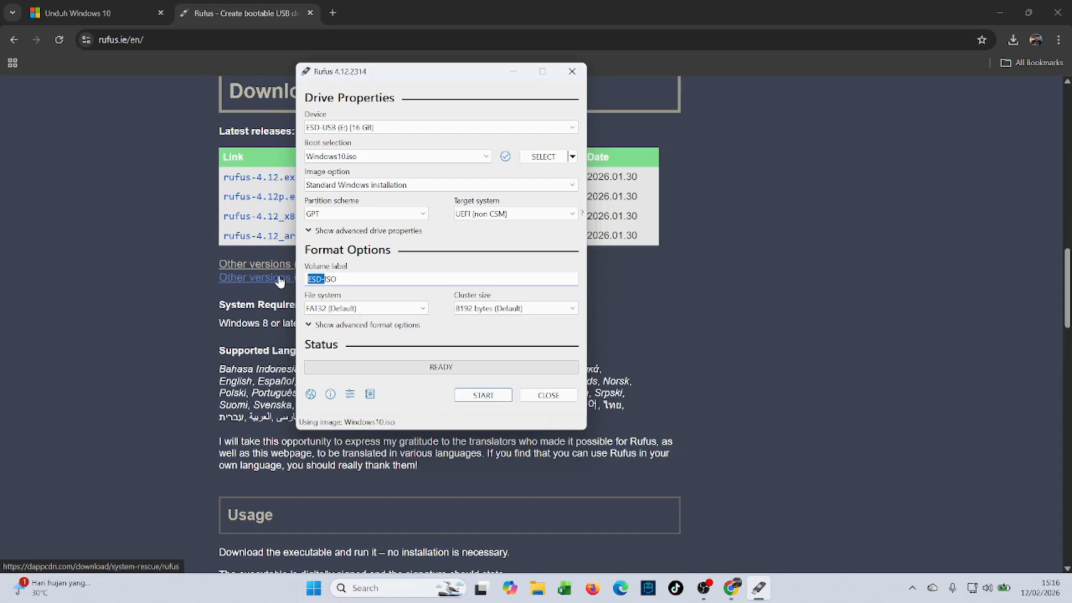
pyautogui.write('WIN10-')
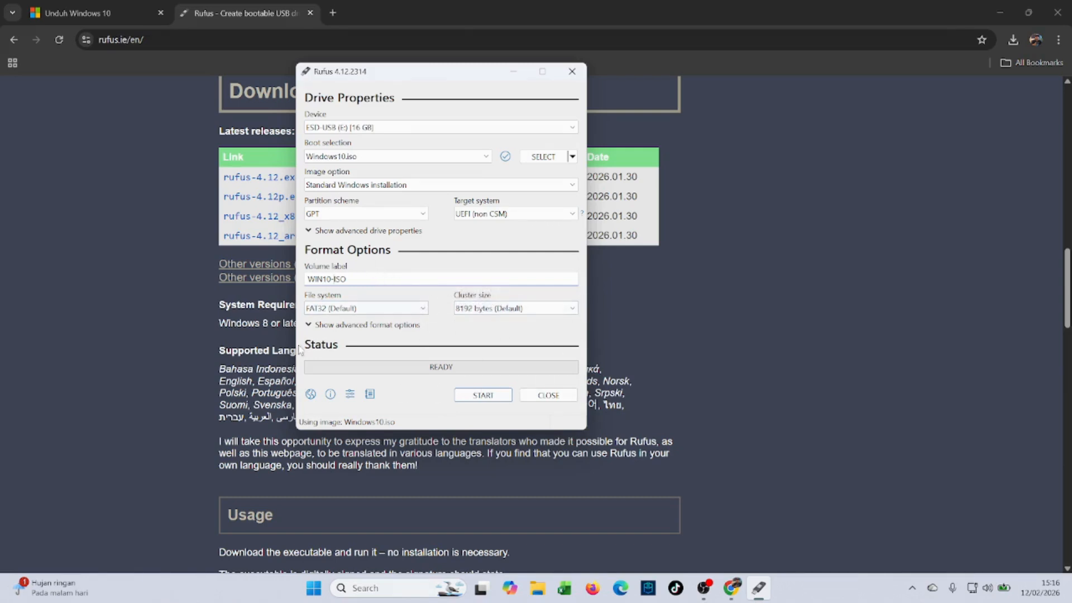
# Step: Write the image to the USB drive, accepting the bootloader warning, the preset Windows customizations and the data erasure, and close Rufus
pyautogui.click(479, 396)
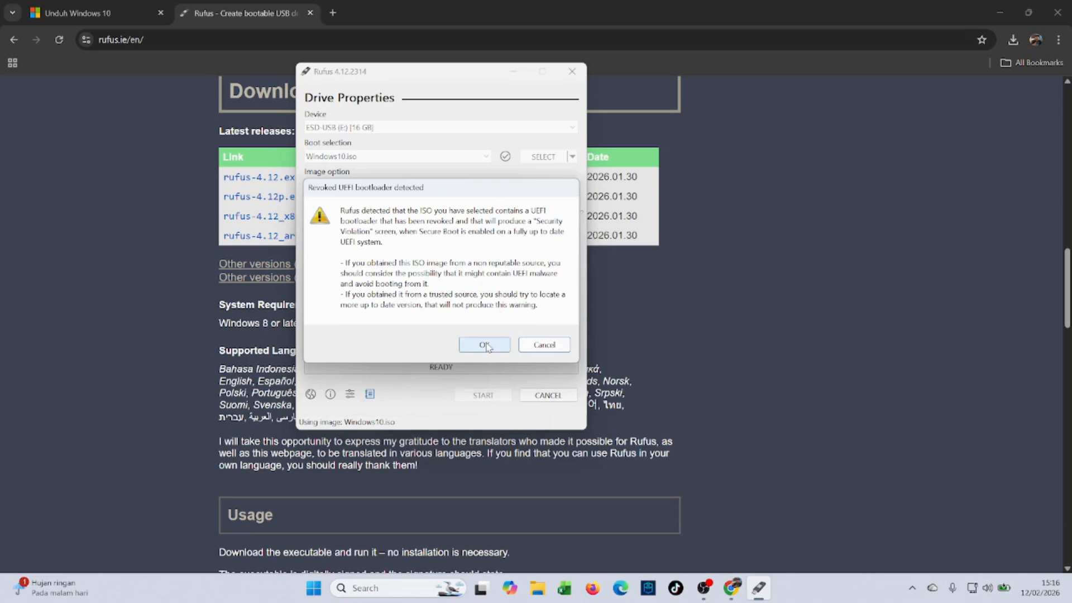
pyautogui.click(485, 345)
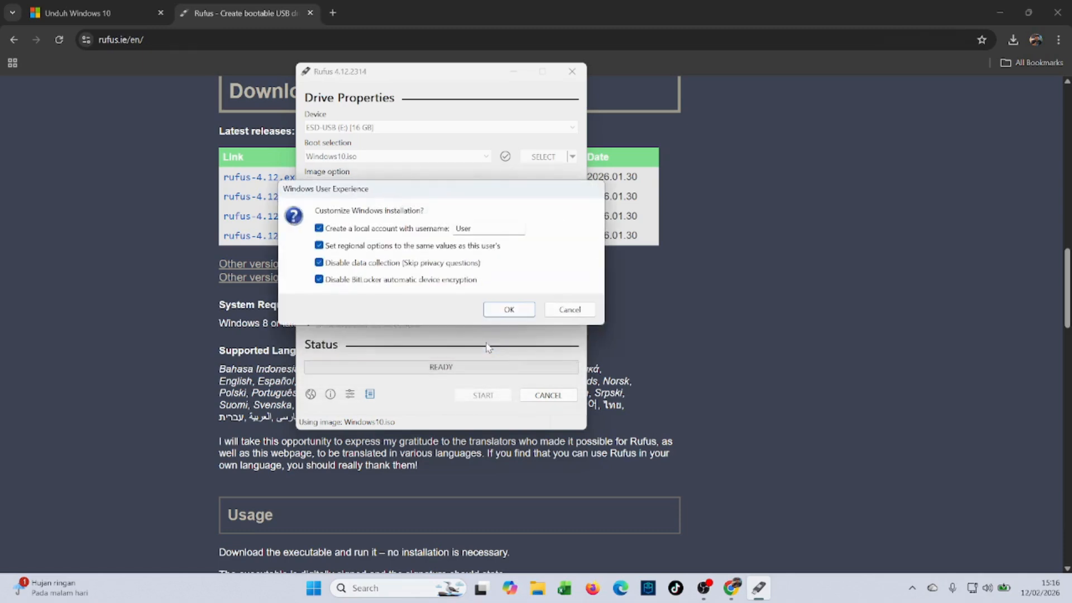
pyautogui.click(519, 311)
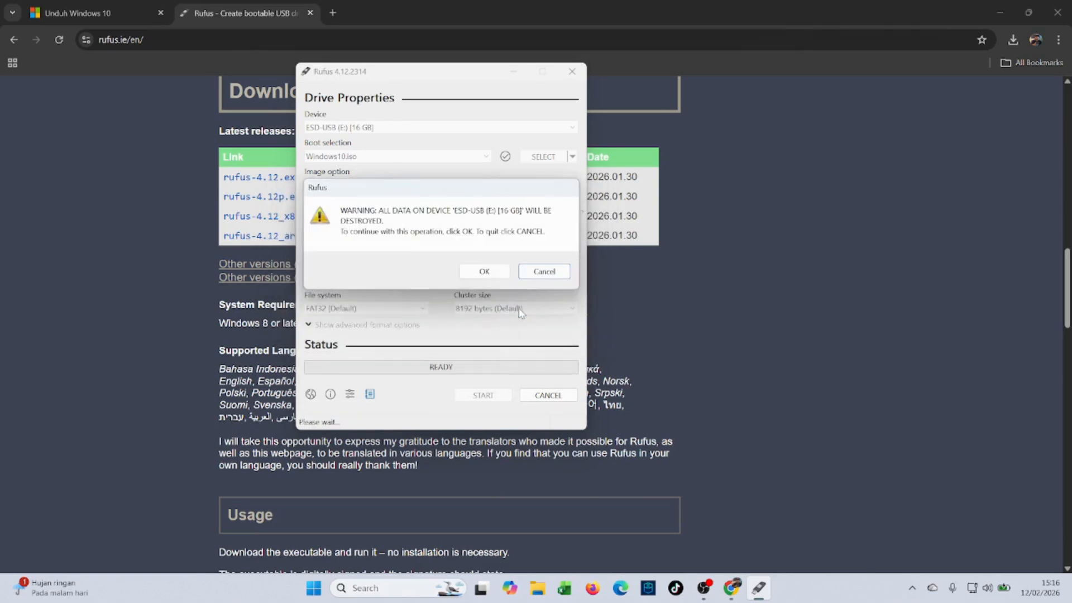
pyautogui.click(485, 273)
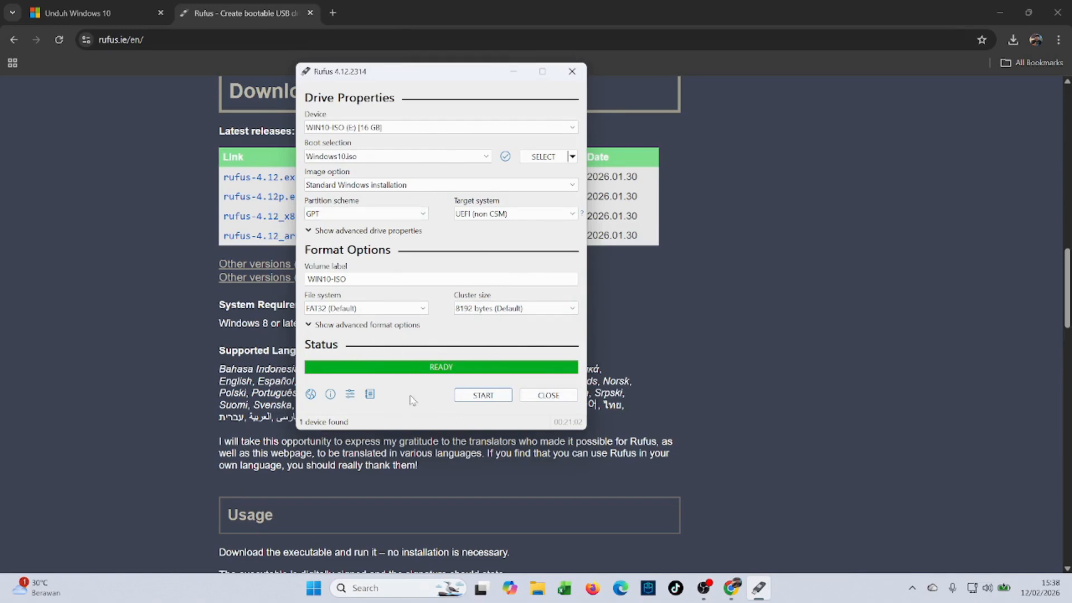
pyautogui.click(549, 396)
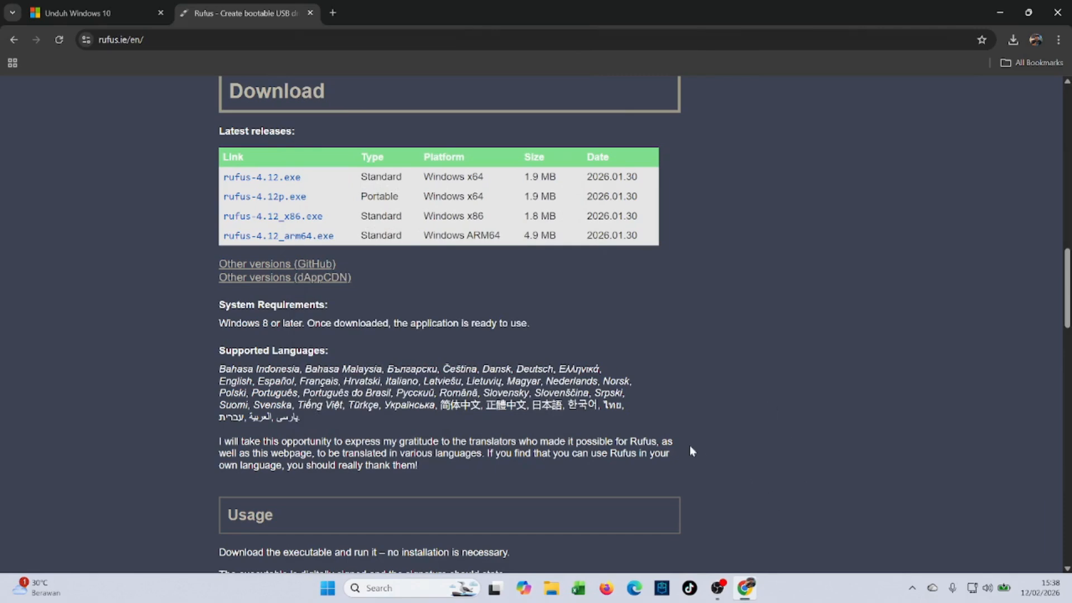
# Step: Switch to File Explorer and open the WIN10-ISO (E:) drive to inspect its contents
pyautogui.click(552, 589)
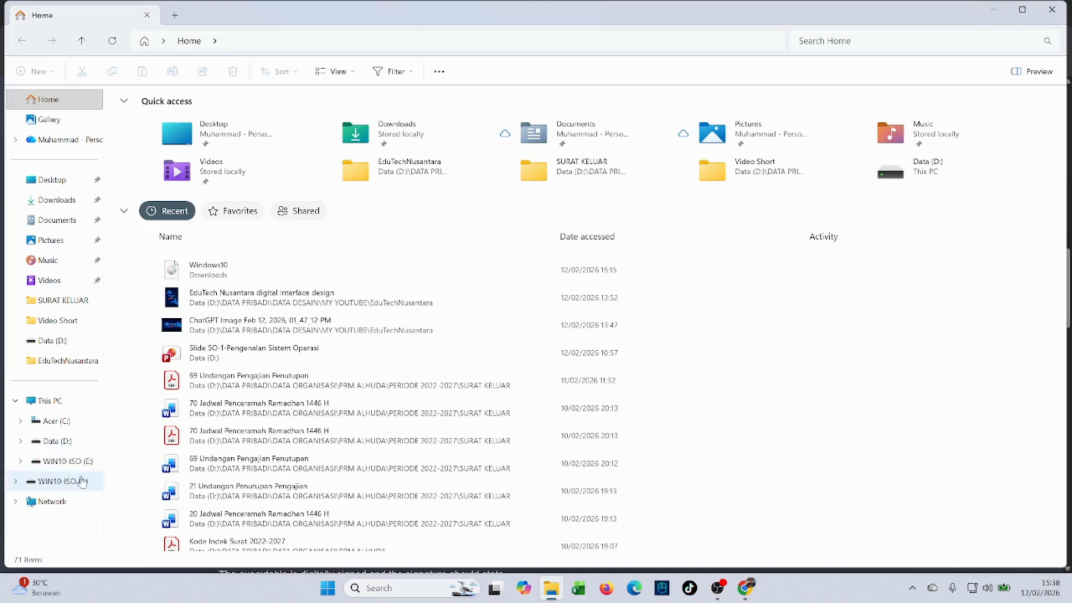
pyautogui.click(57, 464)
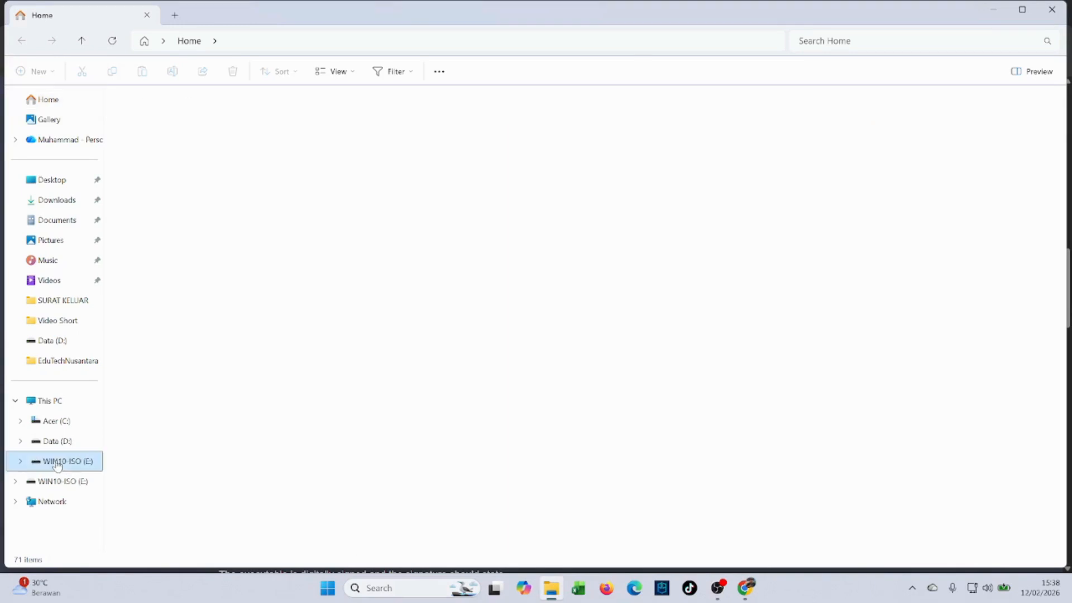